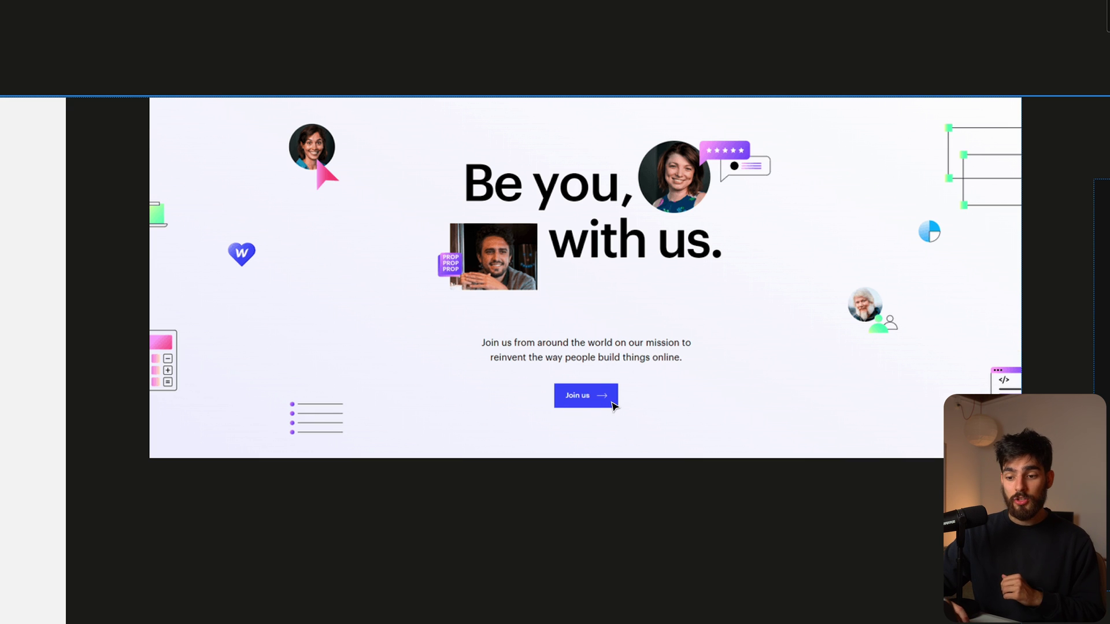
# Step: Pan sideways from the 'Be you, with us' reference to the dark Webflow Developers screenshot
pyautogui.hscroll(-5, 613, 404)
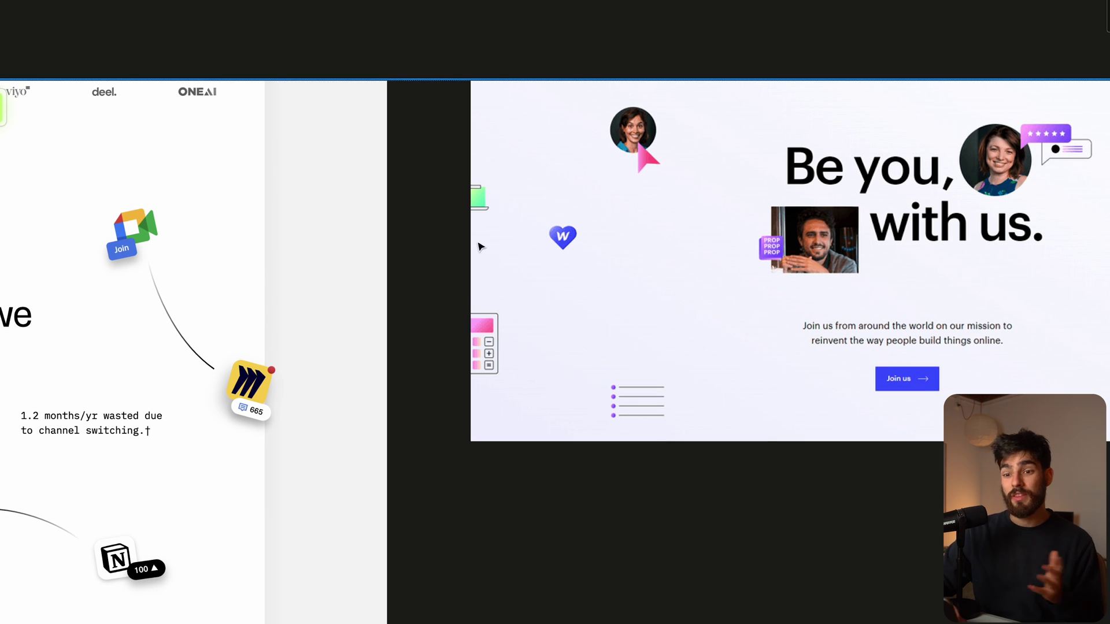
pyautogui.hscroll(20, 502, 247)
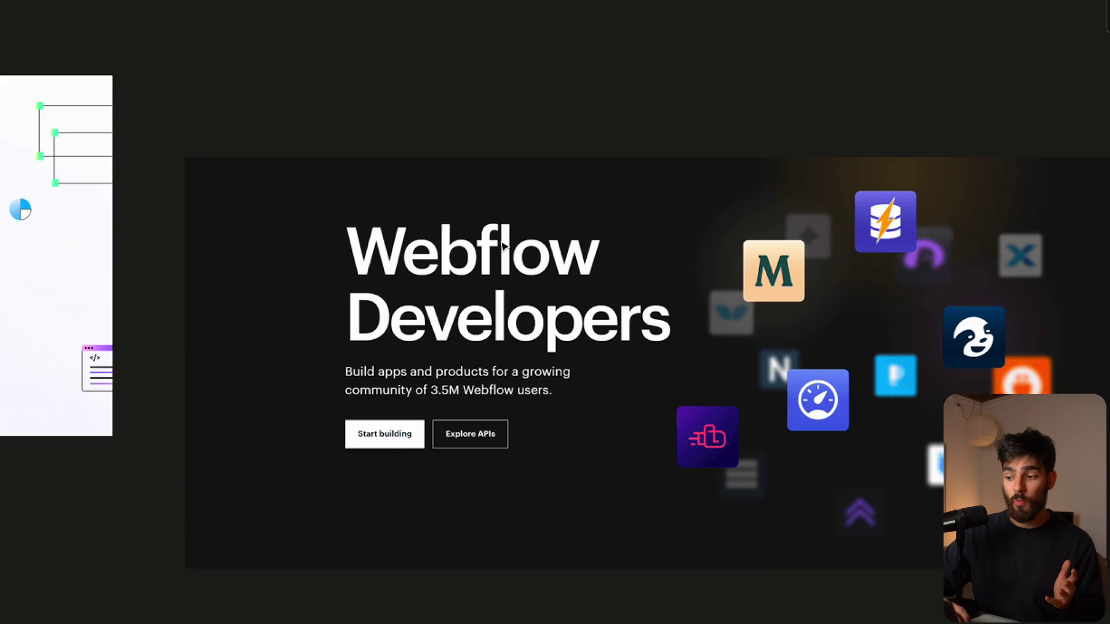
# Step: Pan right from Webflow Developers to the Zapier integration-partners reference frame
pyautogui.hscroll(2, 567, 347)
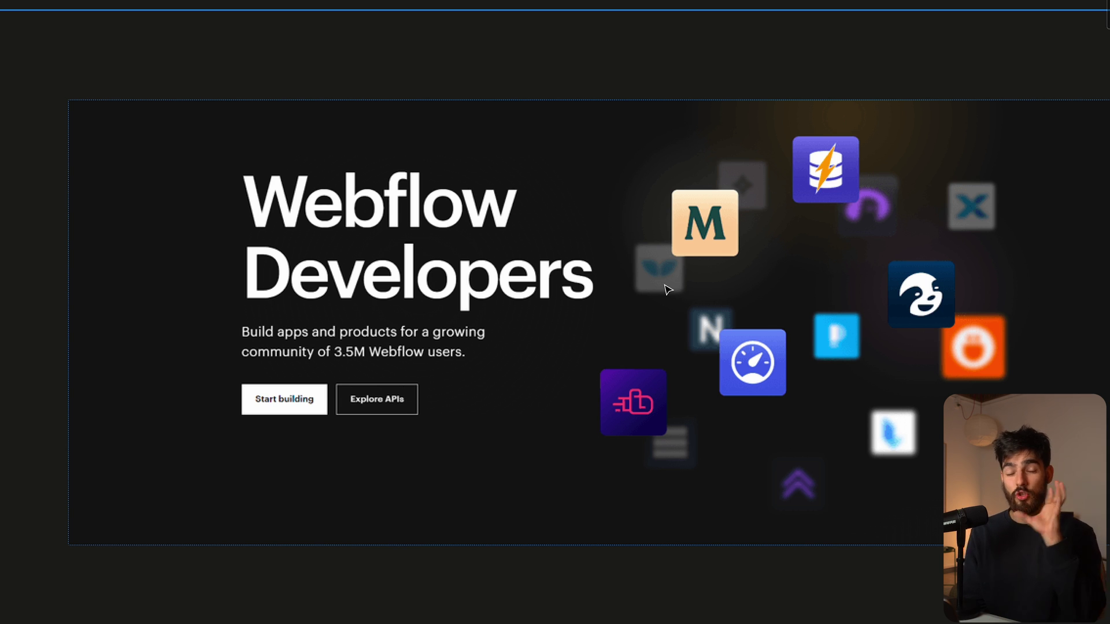
pyautogui.hscroll(10, 668, 289)
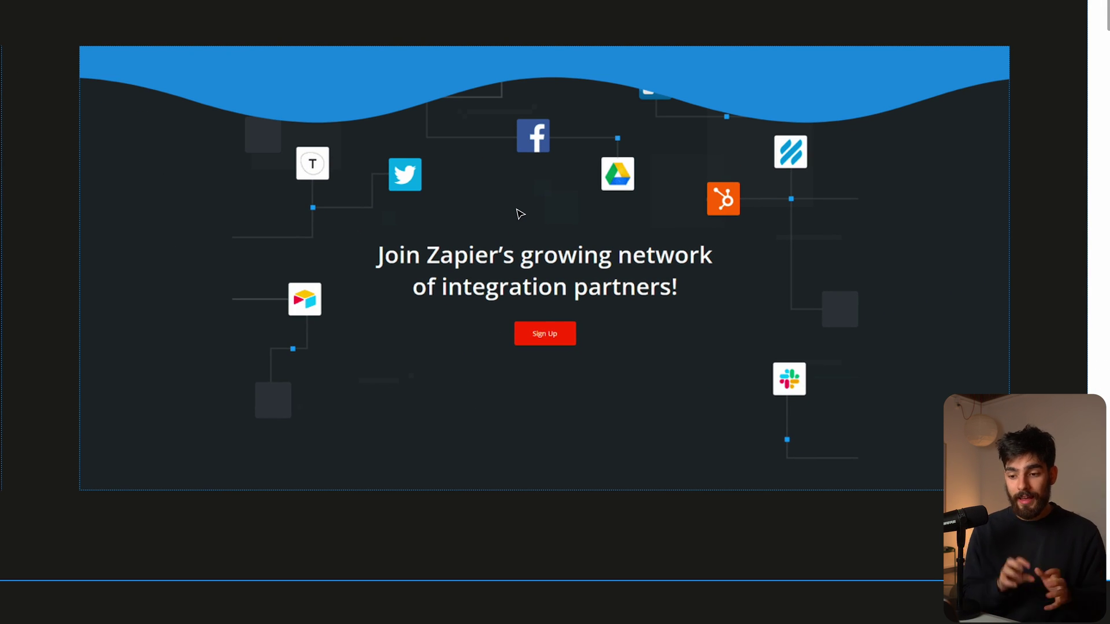
# Step: Pan to the 'You can trust us' recreation and inspect its heading and three-column text row
pyautogui.hscroll(-10, 520, 214)
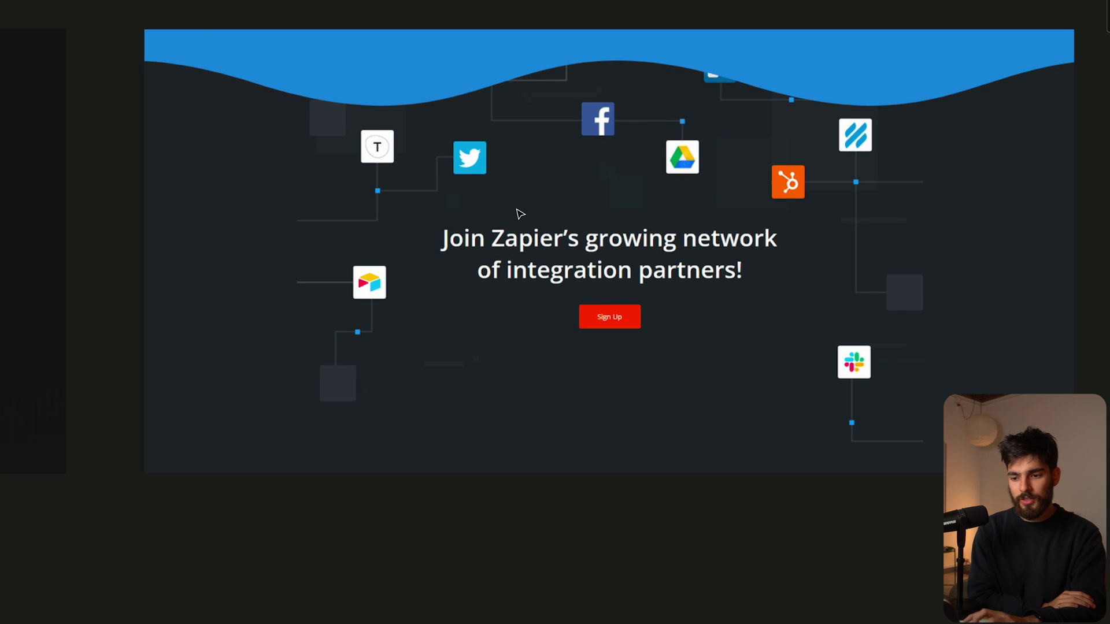
pyautogui.hscroll(-5, 535, 218)
pyautogui.hscroll(15, 535, 218)
pyautogui.hscroll(10, 538, 219)
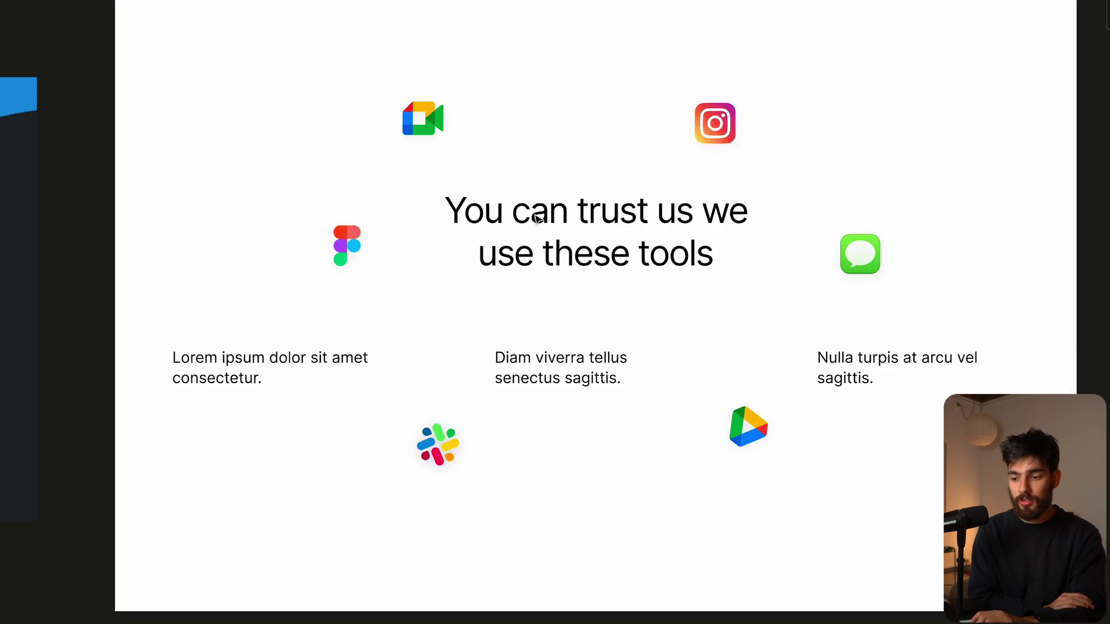
pyautogui.scroll(1, 538, 218)
pyautogui.click(551, 302)
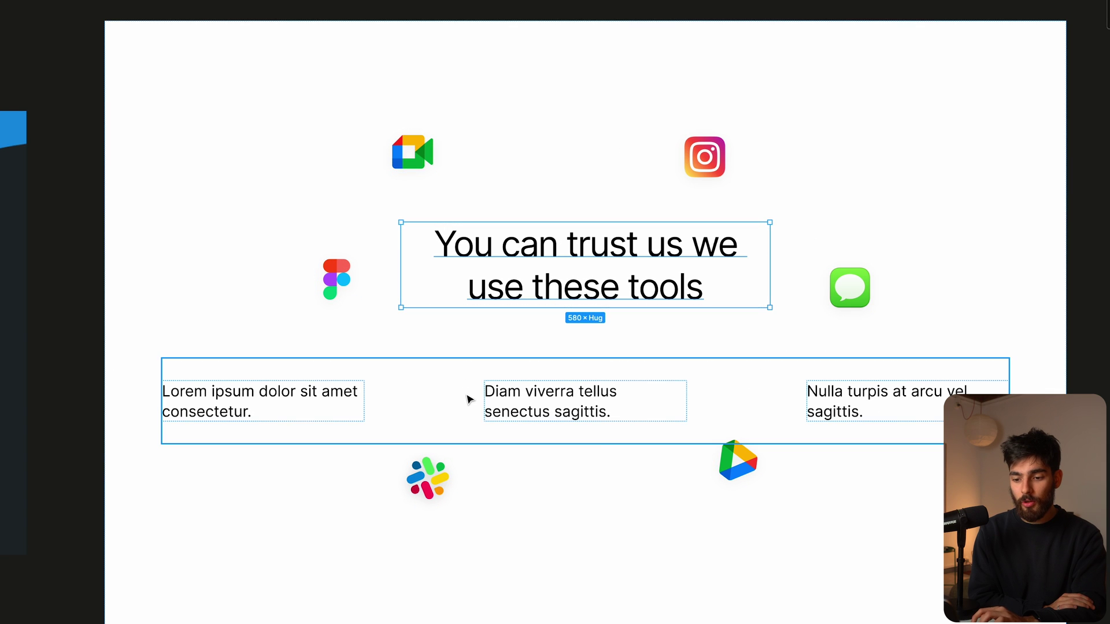
pyautogui.click(433, 422)
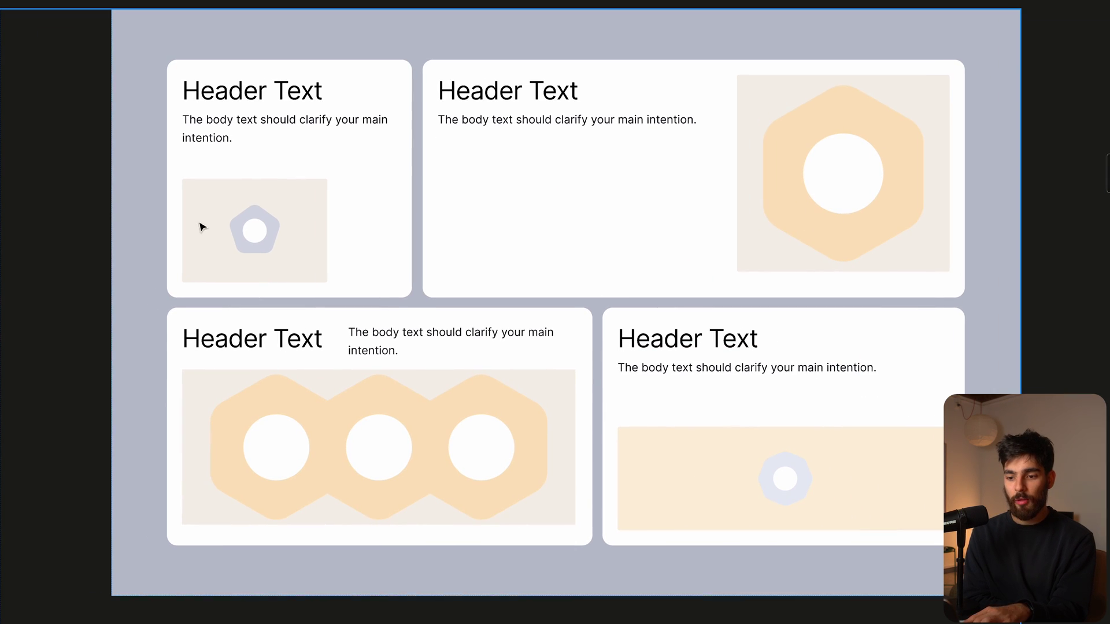
# Step: Inspect the top-left Header Text card of the bento grid recreation
pyautogui.click(290, 146)
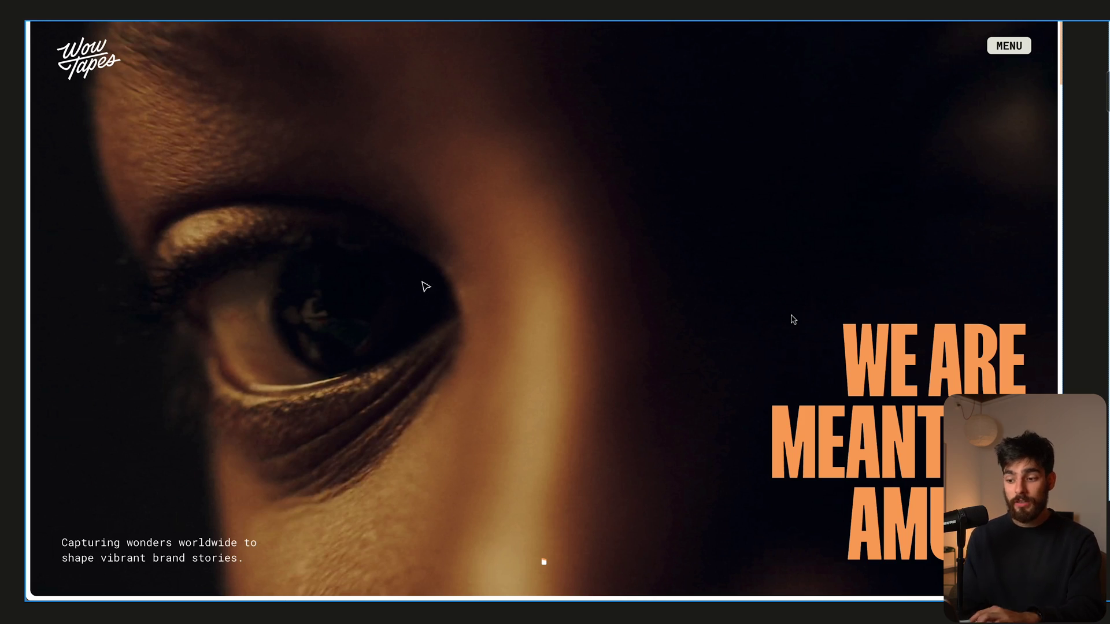
# Step: Compare the Wow Tapes hero with its 'Crazy Display Message' wireframe by switching between the frames
pyautogui.press('n')
pyautogui.hscroll(-5, 495, 399)
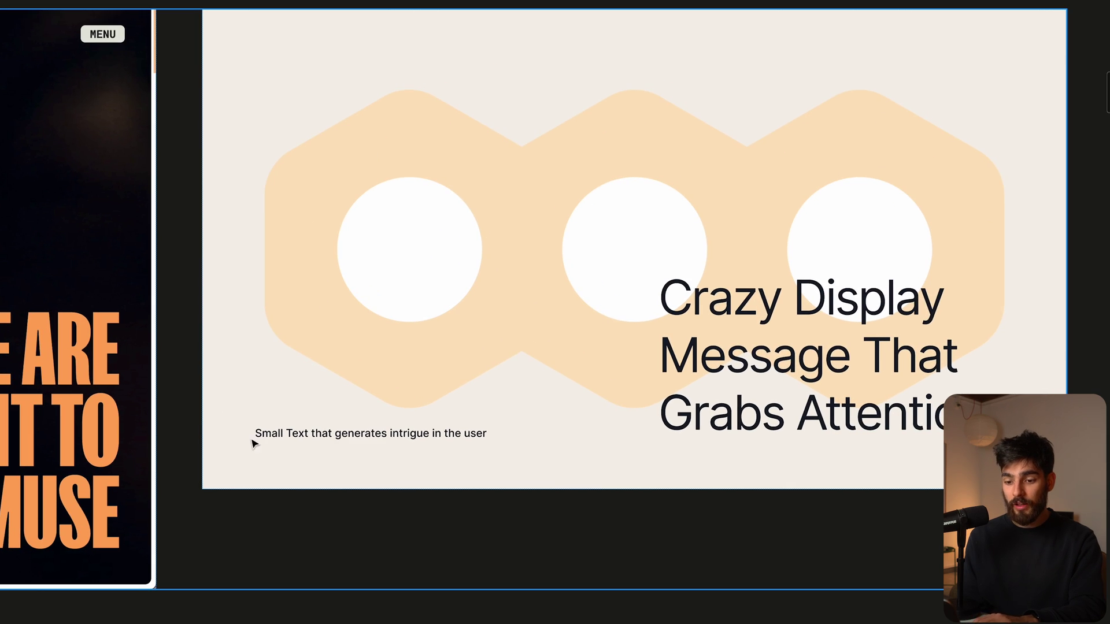
pyautogui.hotkey('shift', 'n')
pyautogui.press('n')
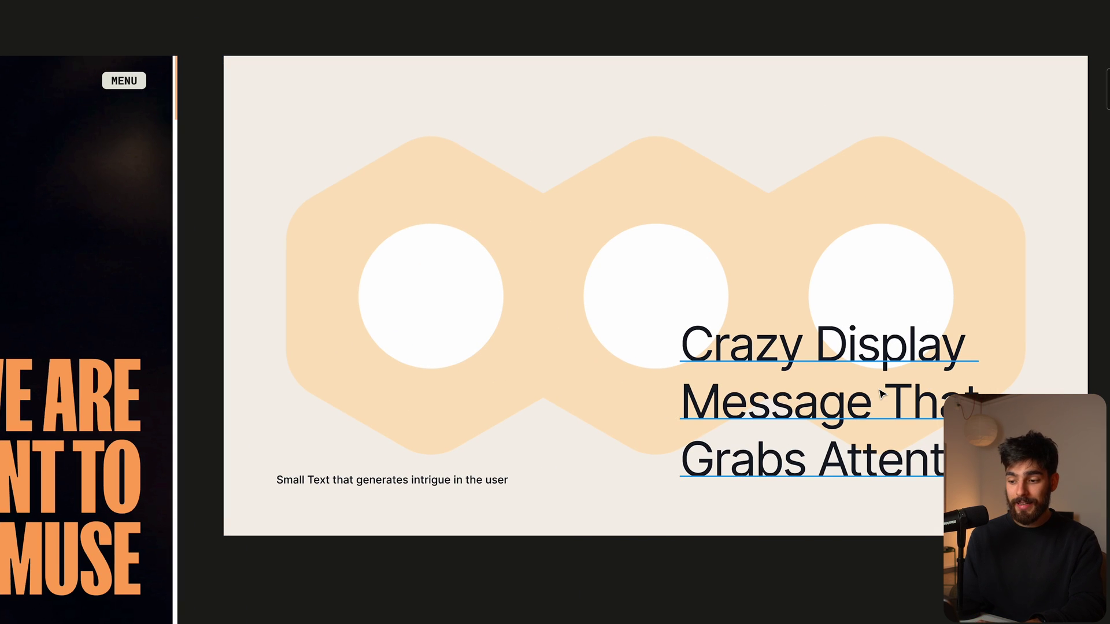
# Step: Pan over to the Supergut case-study card reference
pyautogui.hscroll(-7, 330, 278)
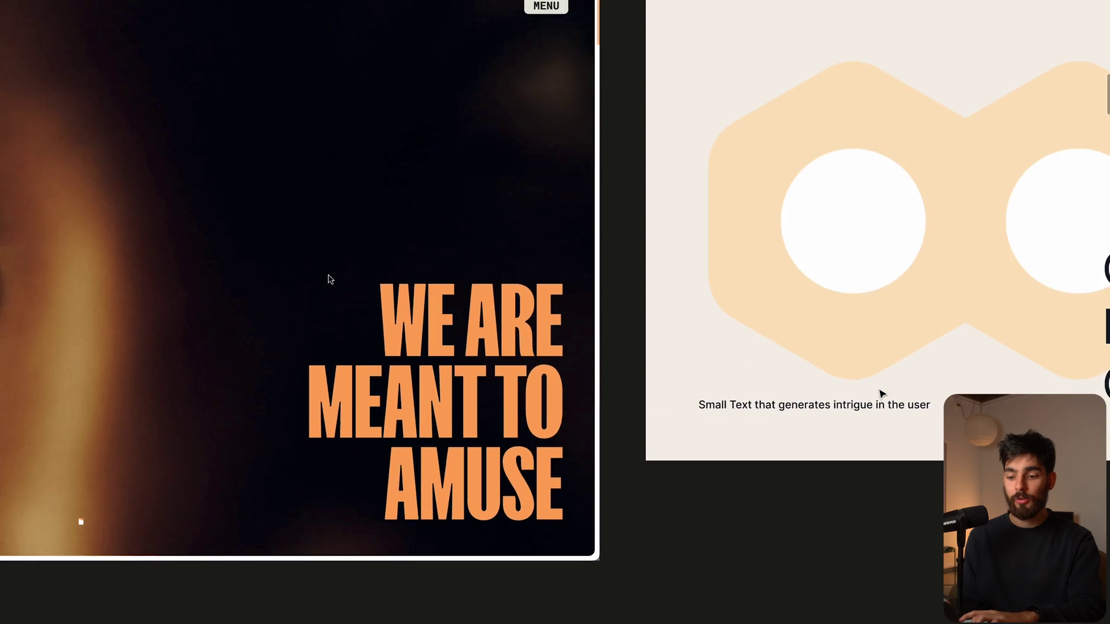
pyautogui.hscroll(-4, 367, 382)
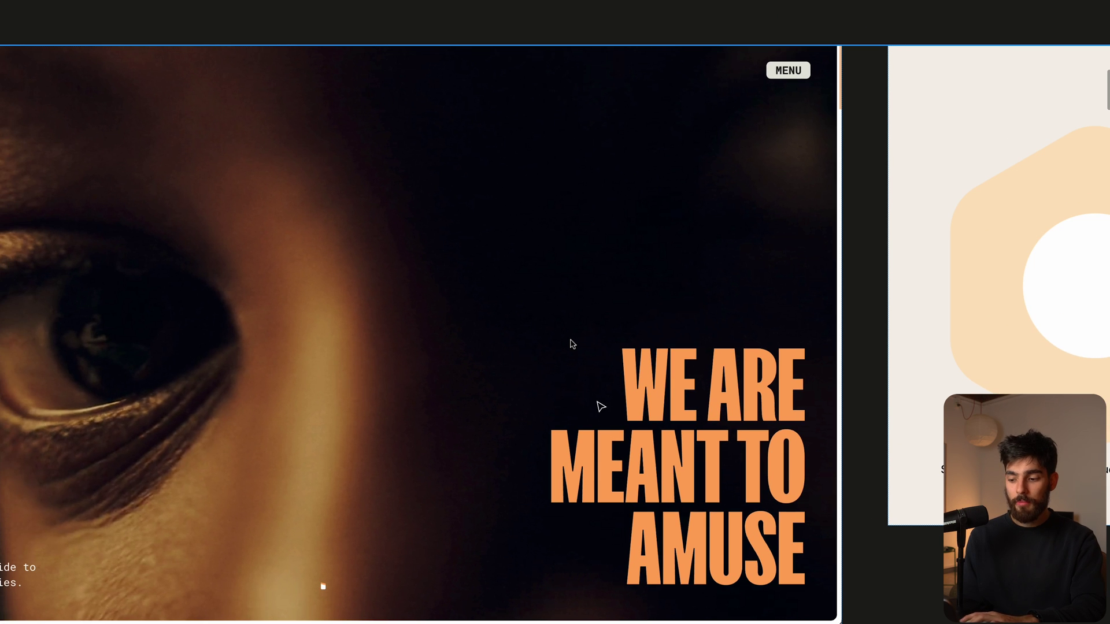
pyautogui.hscroll(-5, 665, 555)
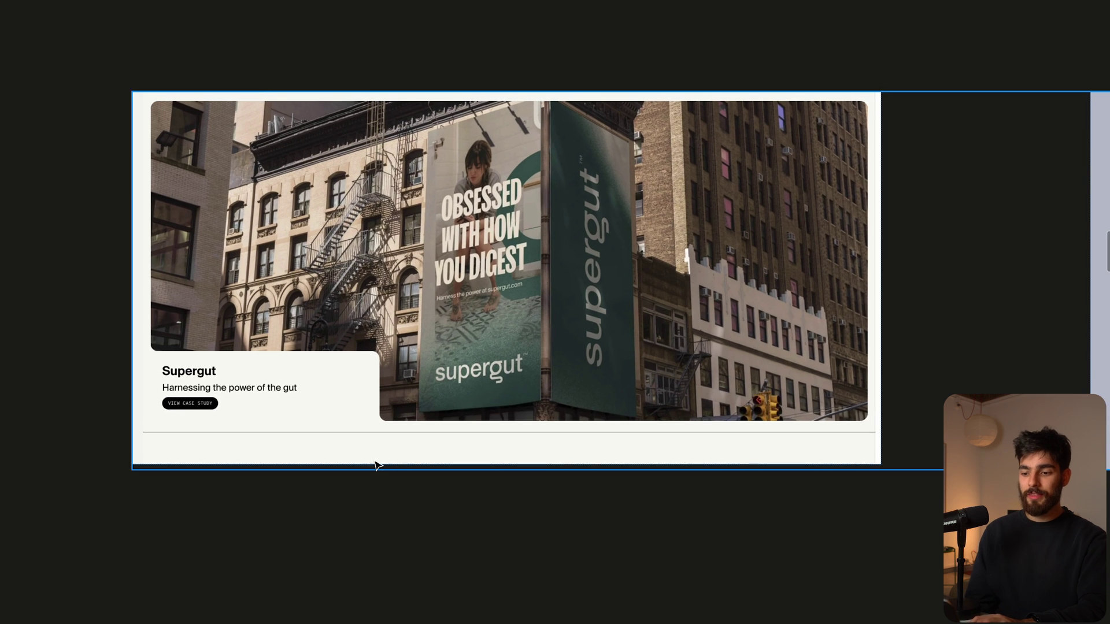
# Step: Check the three-circle card recreation's layer structure with outline view (Ctrl+Y), then restore filled view
pyautogui.scroll(3, 342, 441)
pyautogui.scroll(2, 341, 441)
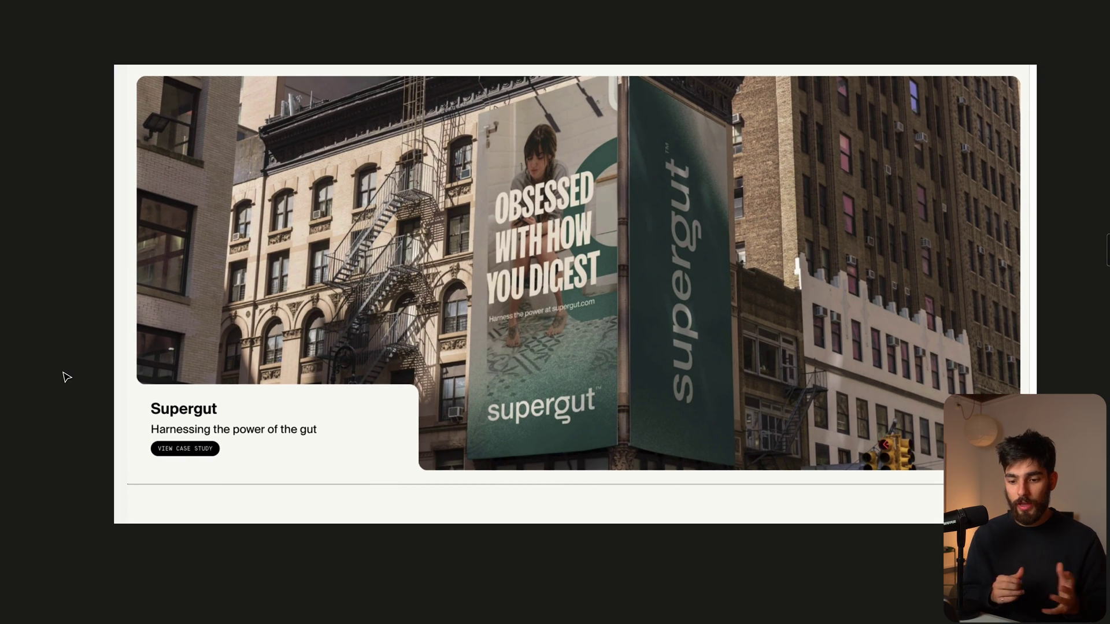
pyautogui.scroll(2, 352, 67)
pyautogui.hscroll(10, 351, 67)
pyautogui.hscroll(10, 354, 67)
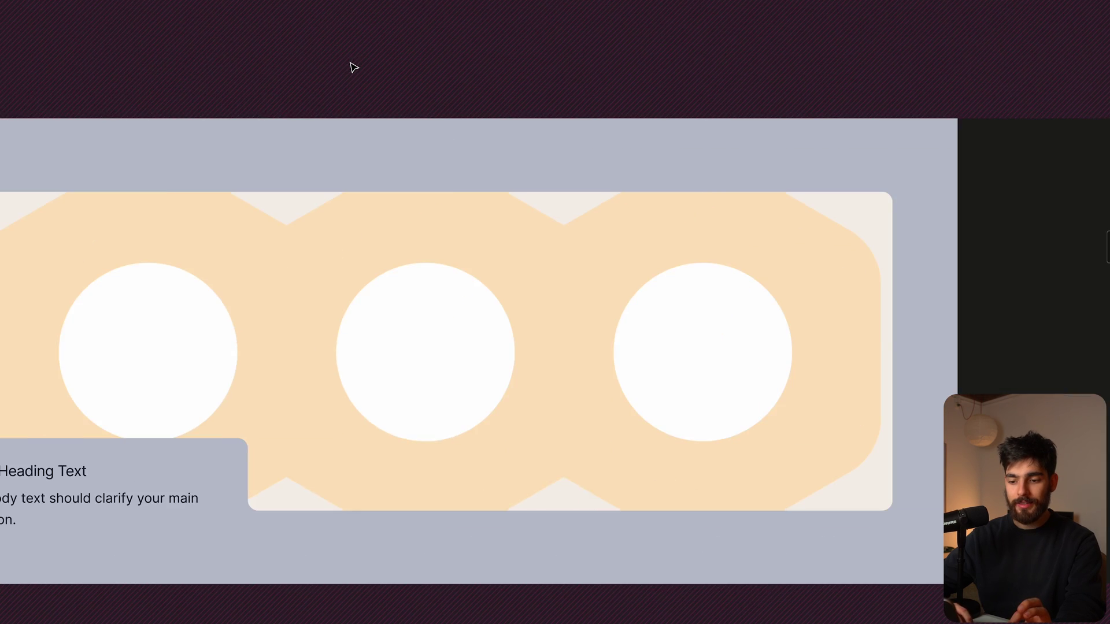
pyautogui.hscroll(-10, 354, 67)
pyautogui.hscroll(10, 354, 67)
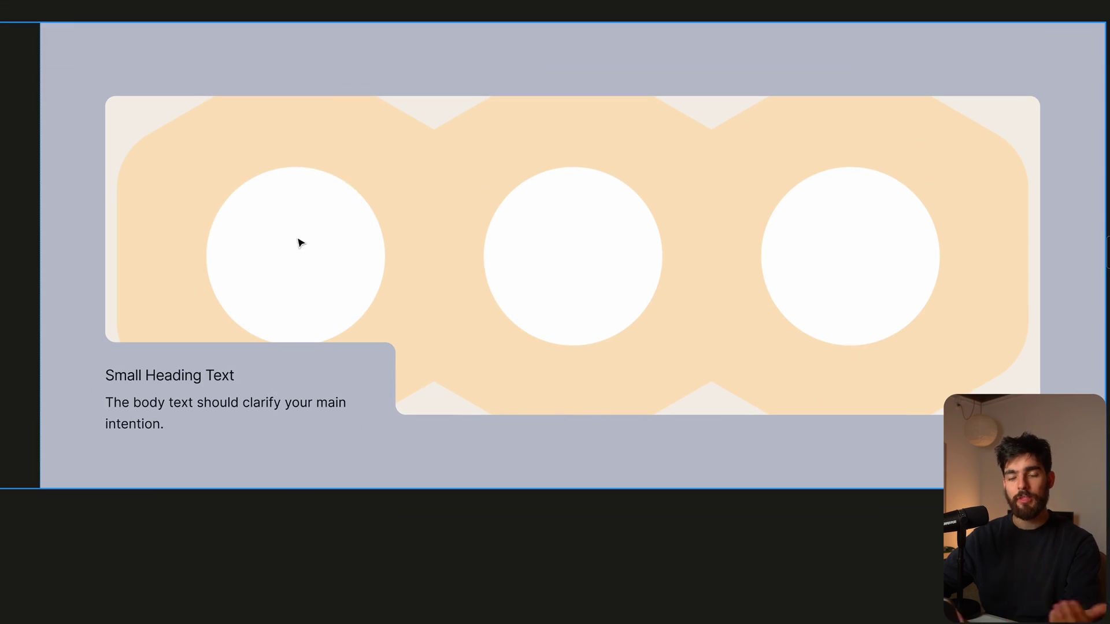
pyautogui.hscroll(-10, 299, 243)
pyautogui.scroll(2, 299, 243)
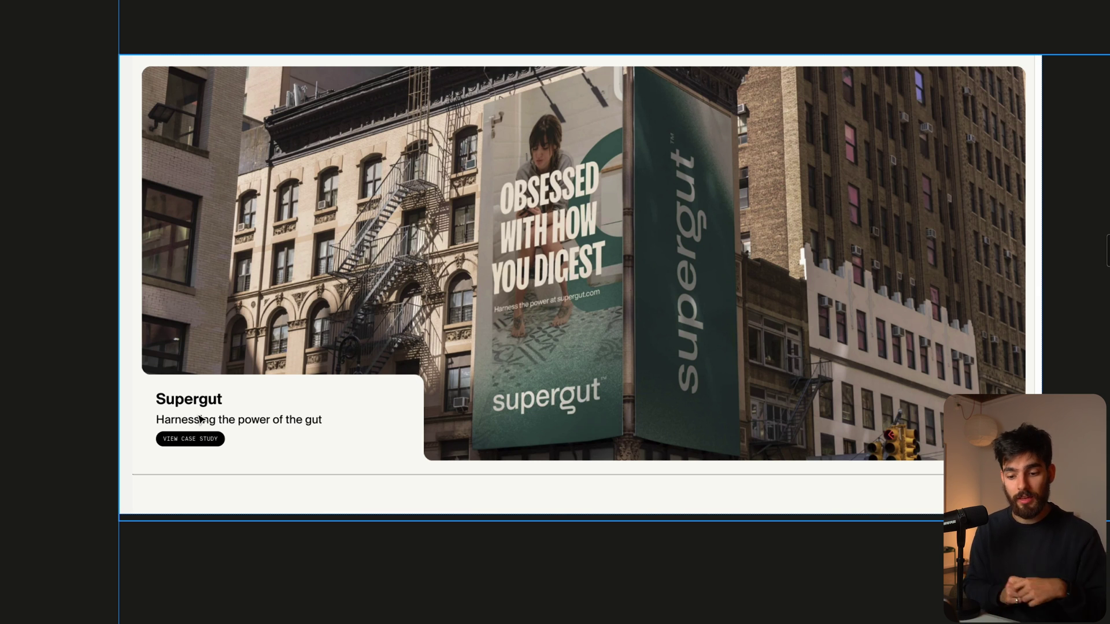
pyautogui.hscroll(15, 200, 418)
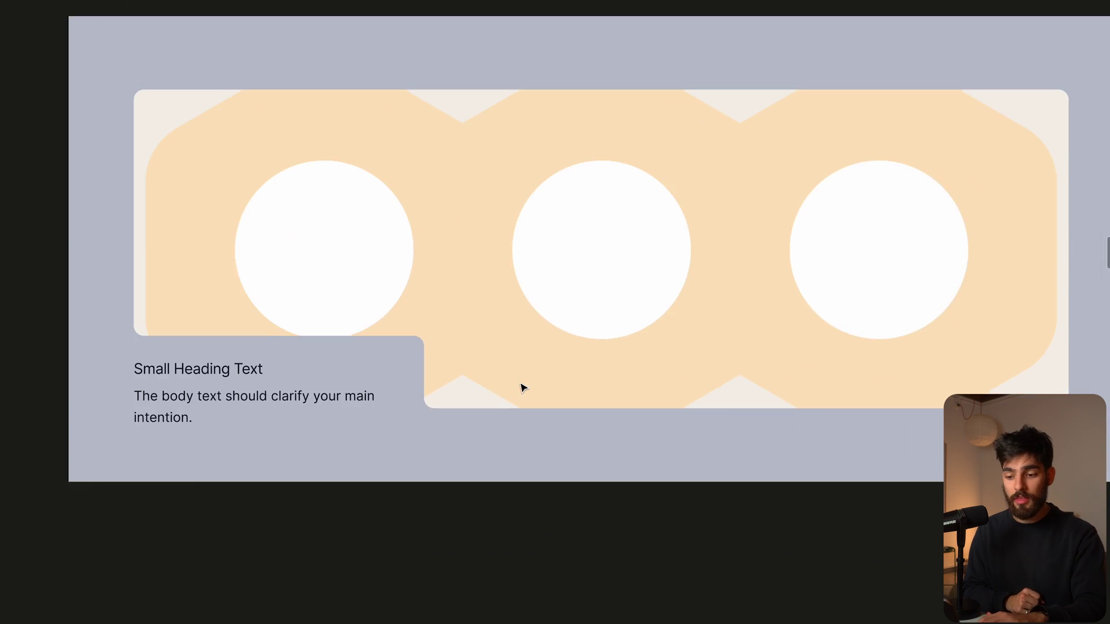
pyautogui.hscroll(-2, 521, 387)
pyautogui.scroll(1, 521, 388)
pyautogui.hotkey('ctrl', 'y')
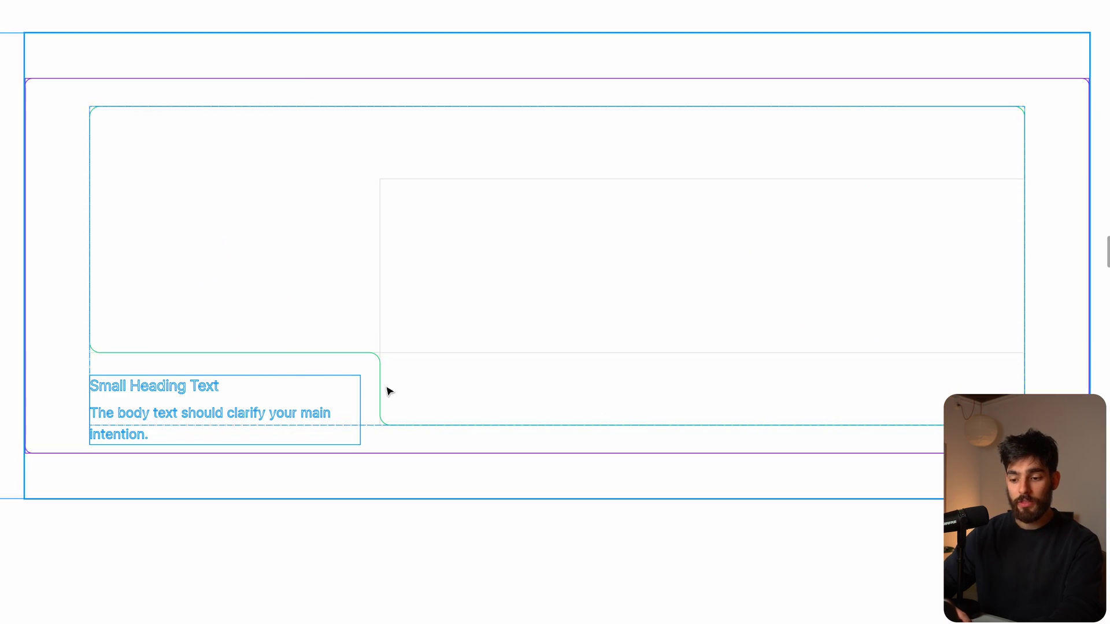
pyautogui.hotkey('ctrl', 'y')
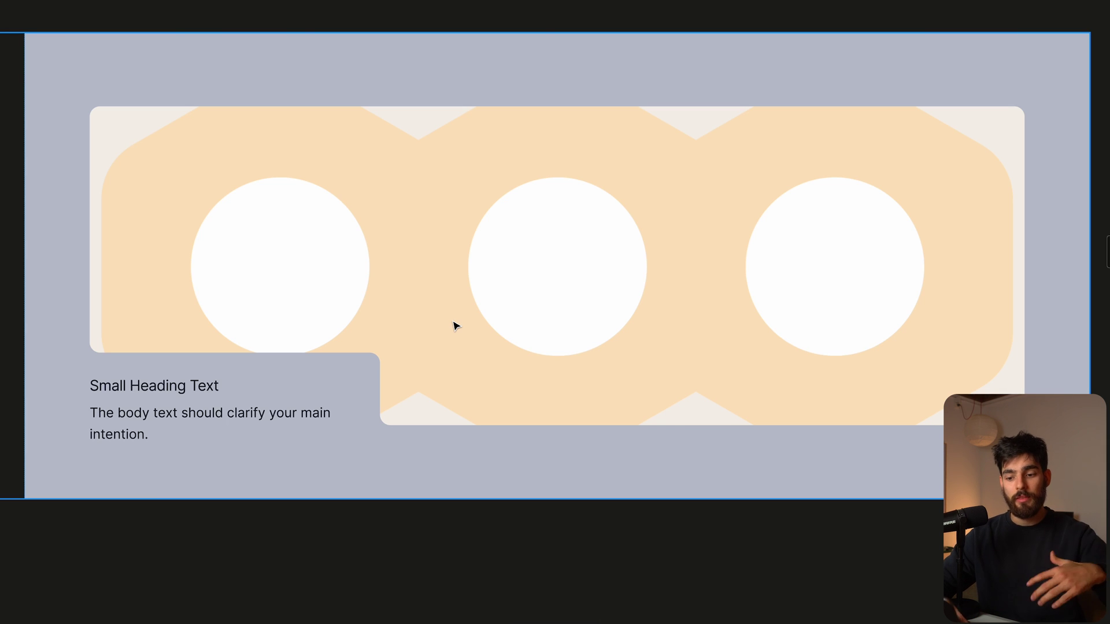
# Step: Pan over to the Loom 'Start Work with a Play Button' reference
pyautogui.hscroll(-10, 454, 322)
pyautogui.scroll(-2, 453, 323)
pyautogui.hscroll(-20, 454, 322)
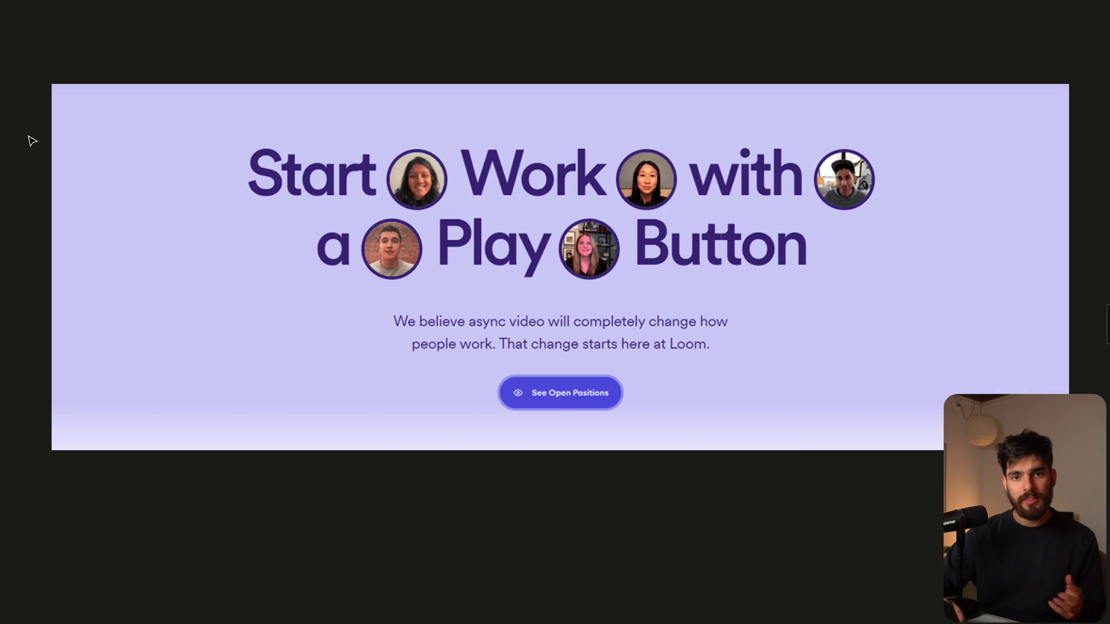
pyautogui.hscroll(1, 241, 202)
pyautogui.scroll(1, 240, 203)
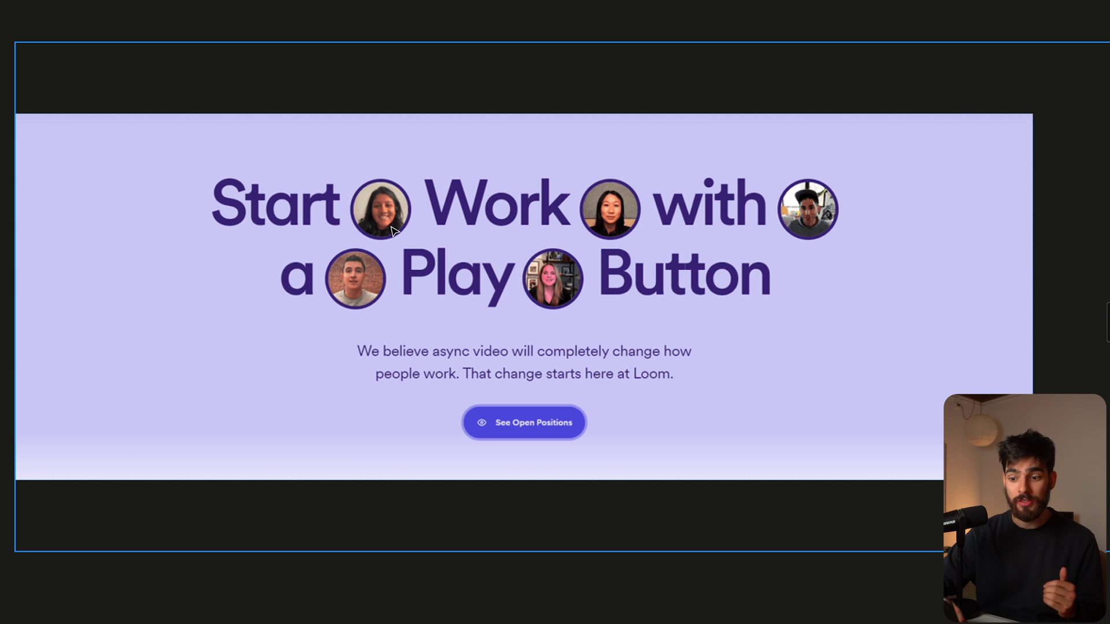
pyautogui.hscroll(7, 392, 230)
pyautogui.scroll(1, 391, 230)
pyautogui.hscroll(20, 392, 231)
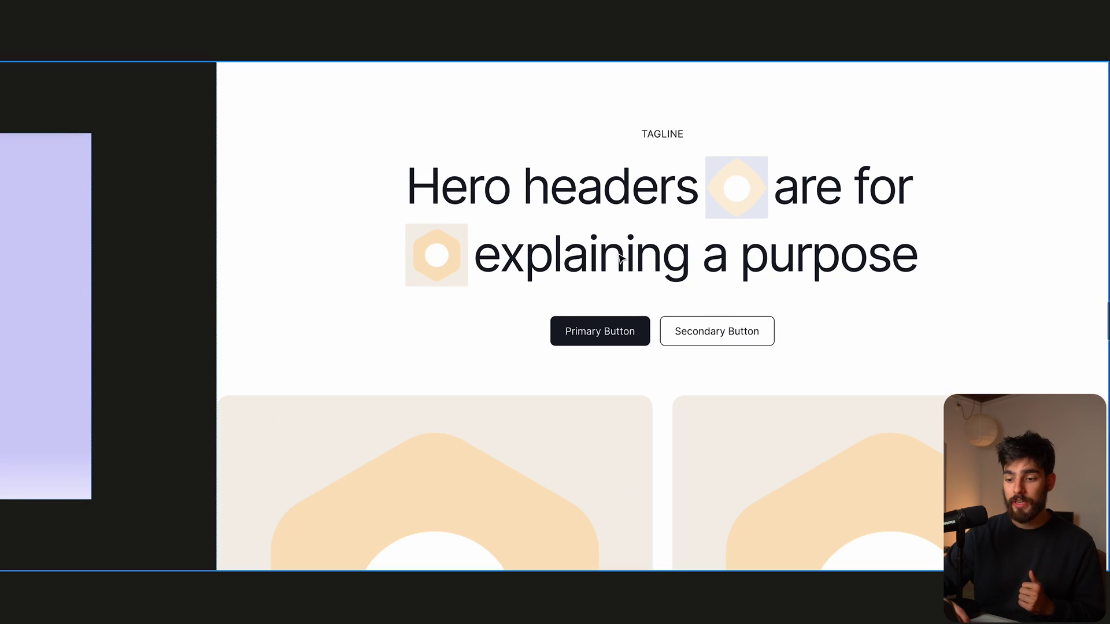
pyautogui.click(546, 216)
pyautogui.click(549, 210)
pyautogui.click(461, 255)
pyautogui.click(762, 172)
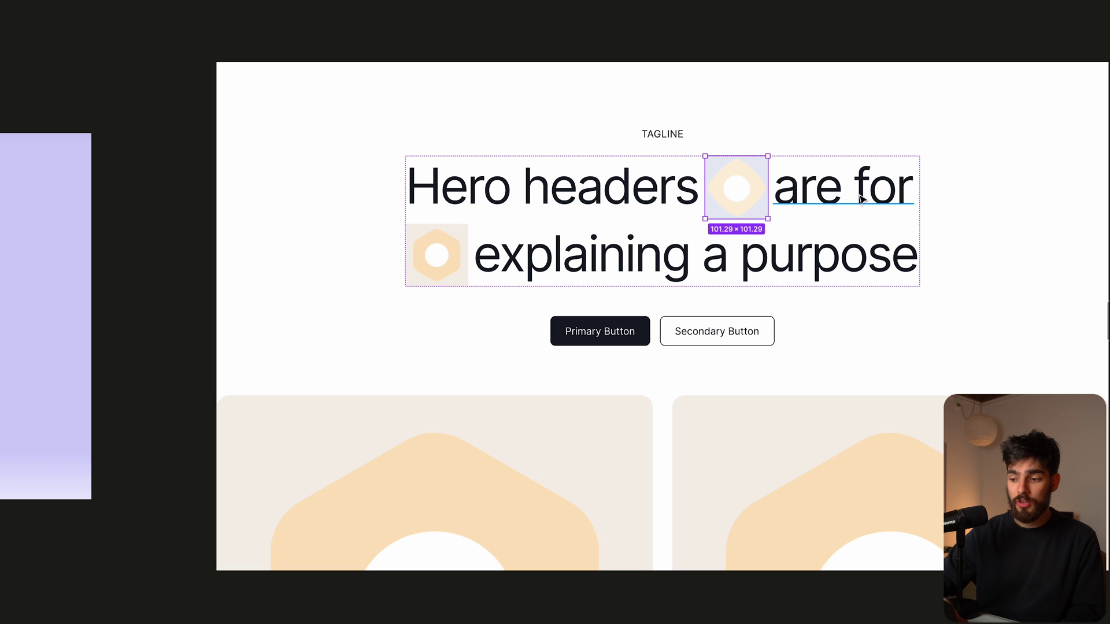
pyautogui.hscroll(-20, 664, 143)
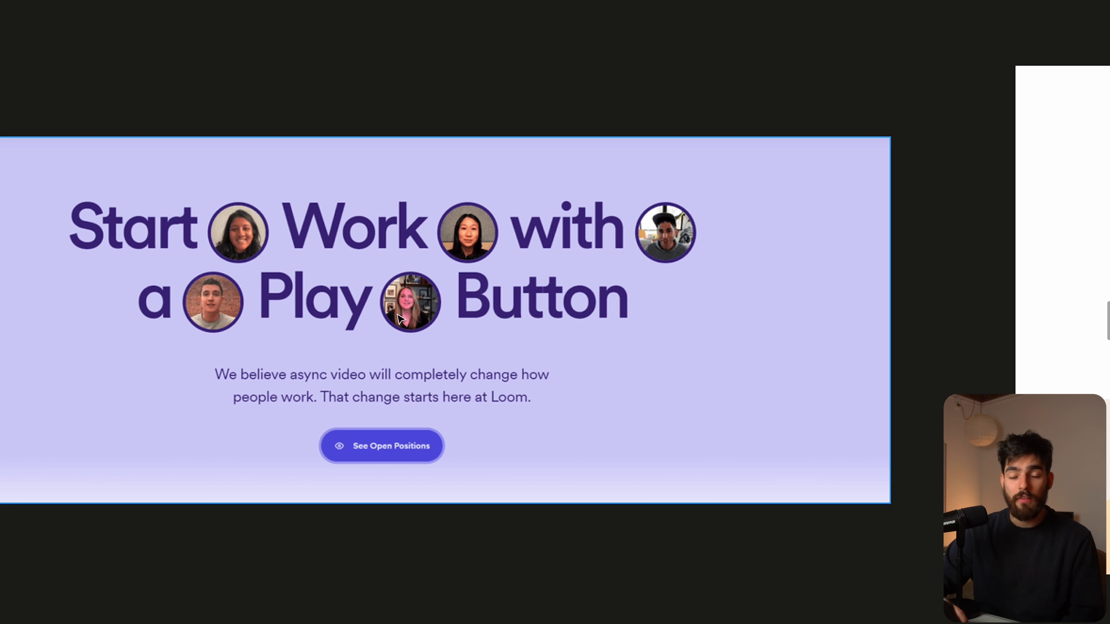
pyautogui.scroll(-3, 617, 377)
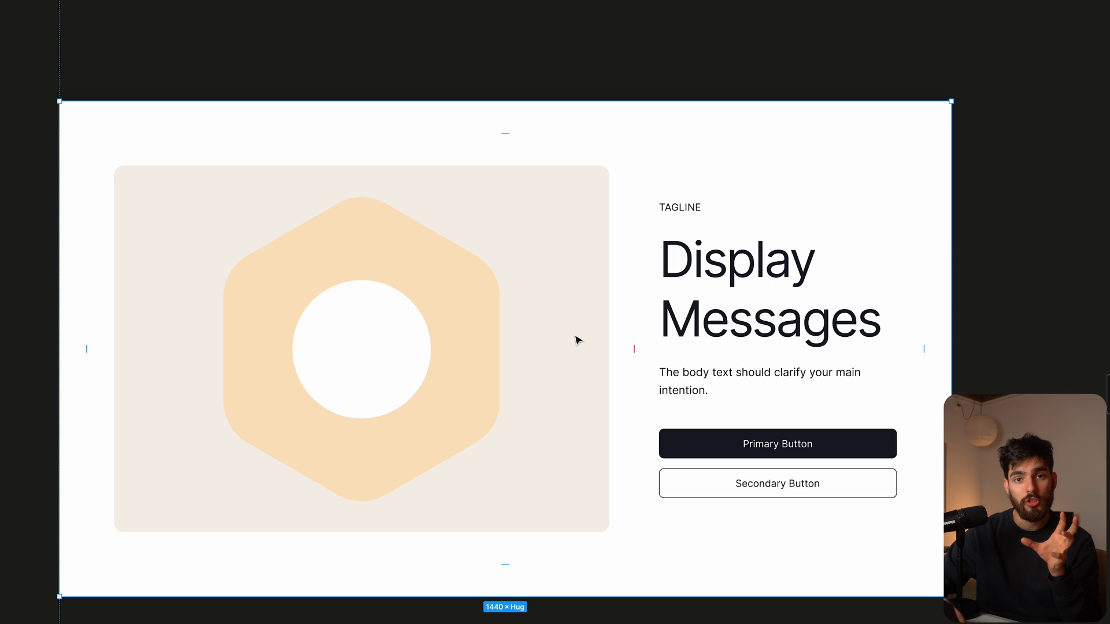
# Step: Inspect the Display Messages layers: 800×592 image panel, text stack, heading group, primary and secondary buttons
pyautogui.click(579, 340)
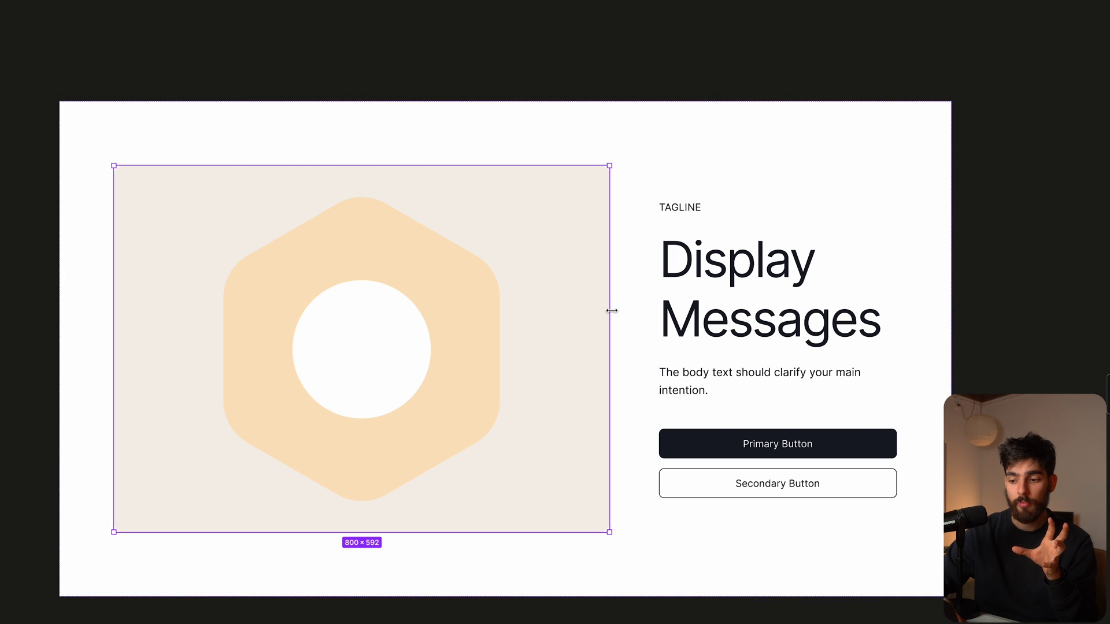
pyautogui.click(719, 300)
pyautogui.click(764, 293)
pyautogui.click(801, 447)
pyautogui.click(808, 489)
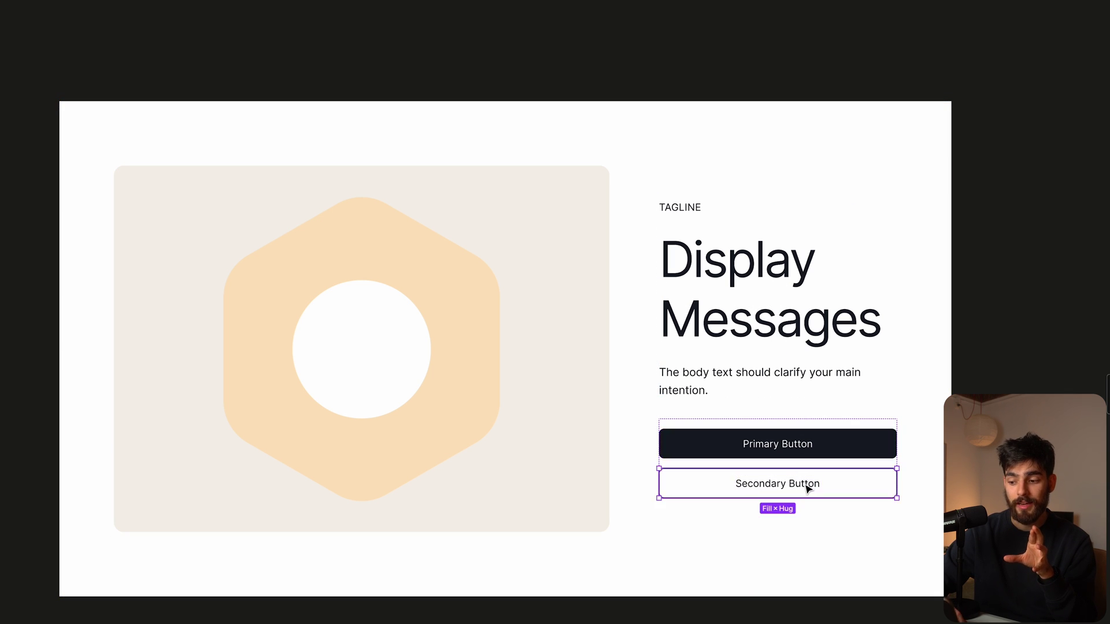
pyautogui.click(649, 92)
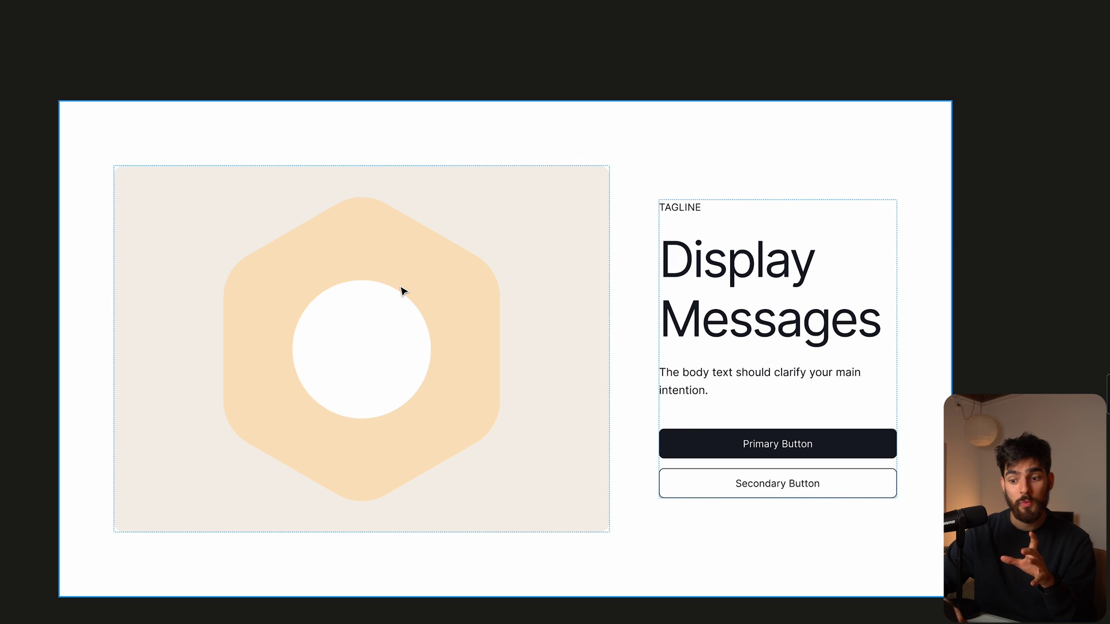
# Step: Narrow the Display Messages image panel from 800 to about 534×592
pyautogui.click(424, 260)
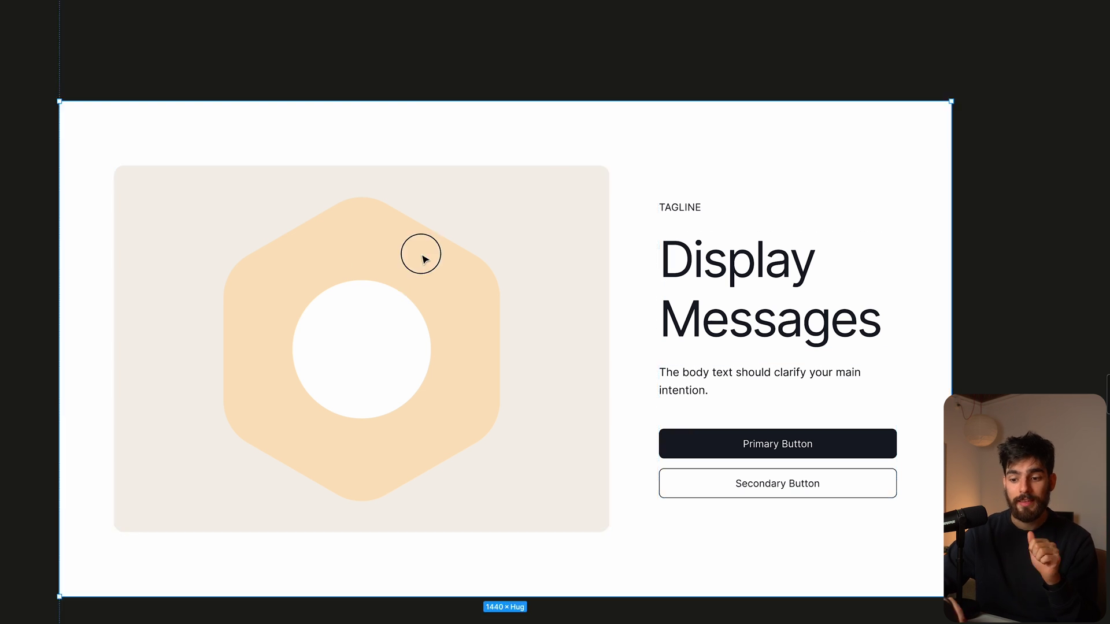
pyautogui.click(424, 260)
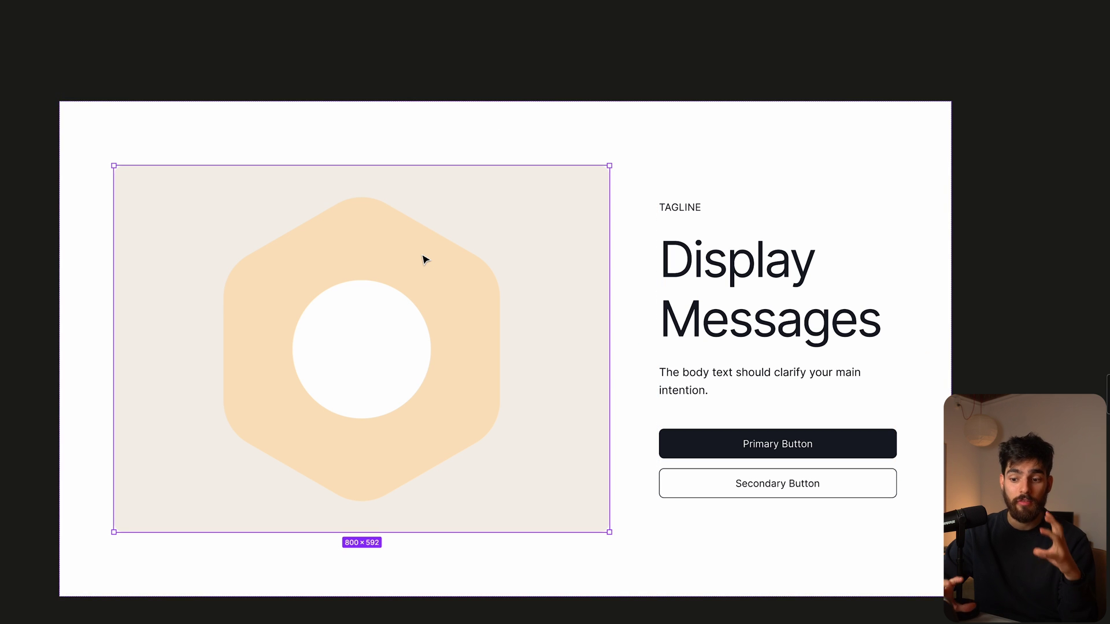
pyautogui.moveTo(611, 285); pyautogui.dragTo(351, 303)
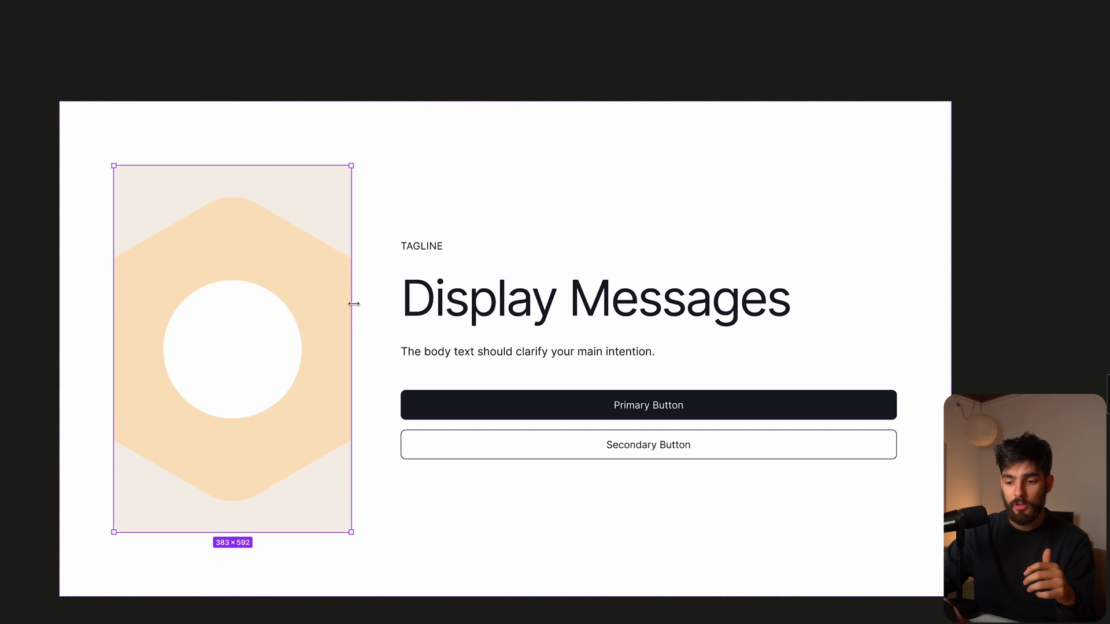
pyautogui.press('Tab')
pyautogui.click(37, 372)
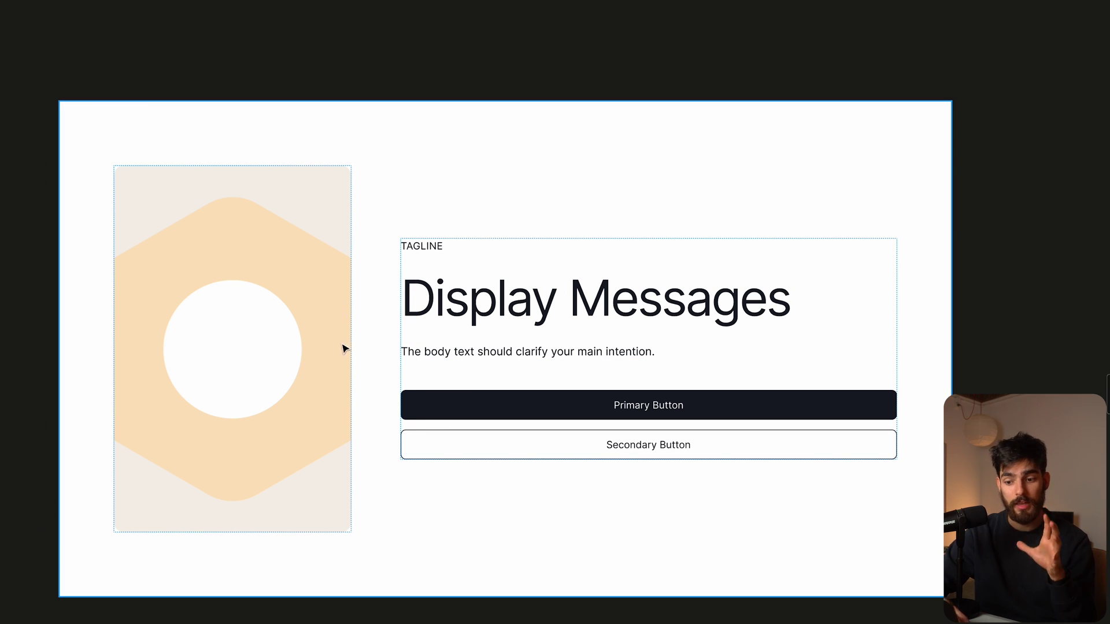
pyautogui.moveTo(351, 346); pyautogui.dragTo(450, 364)
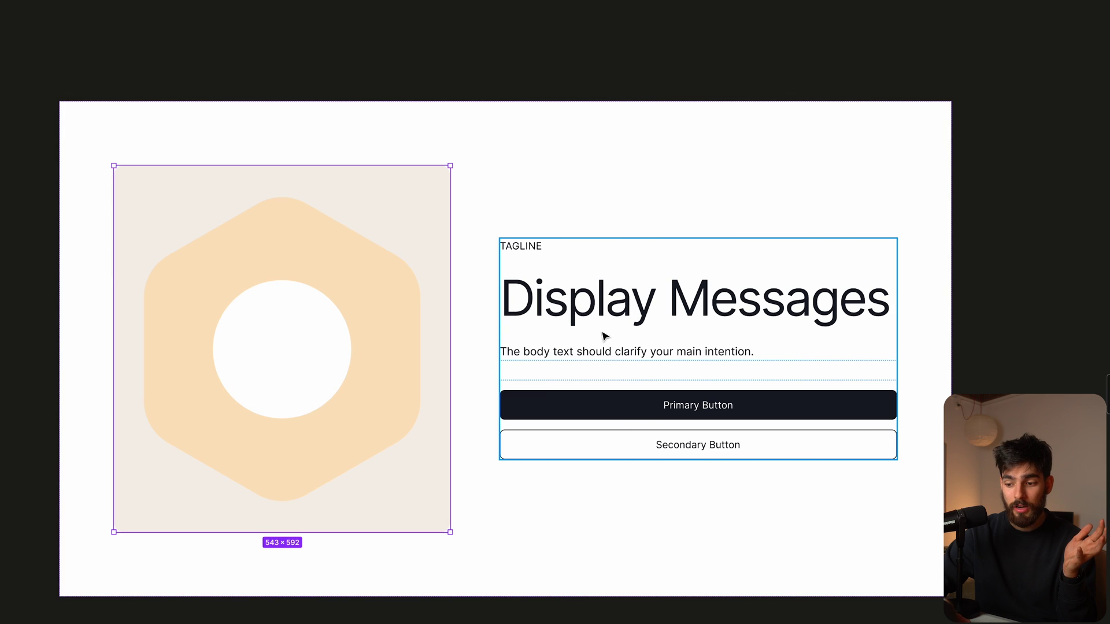
pyautogui.click(25, 312)
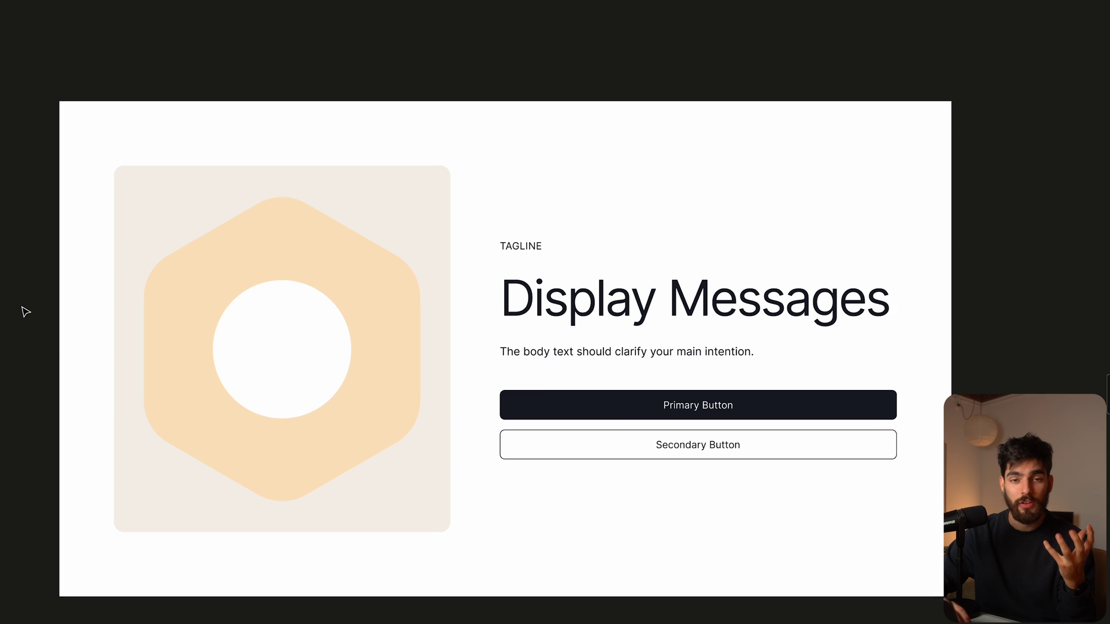
pyautogui.click(404, 322)
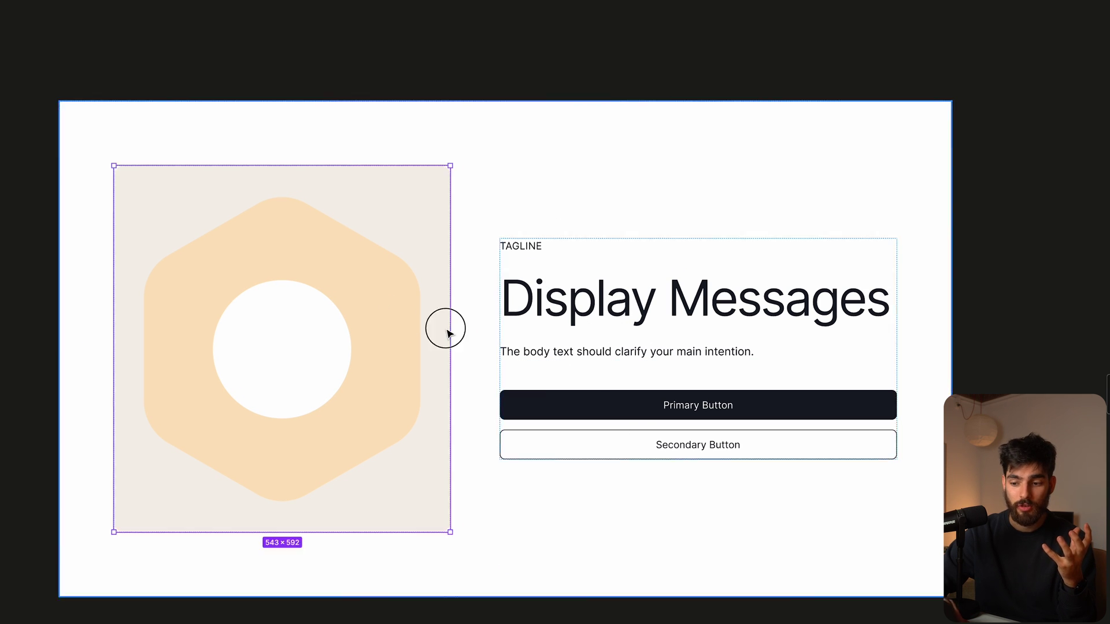
pyautogui.moveTo(446, 327); pyautogui.dragTo(393, 341)
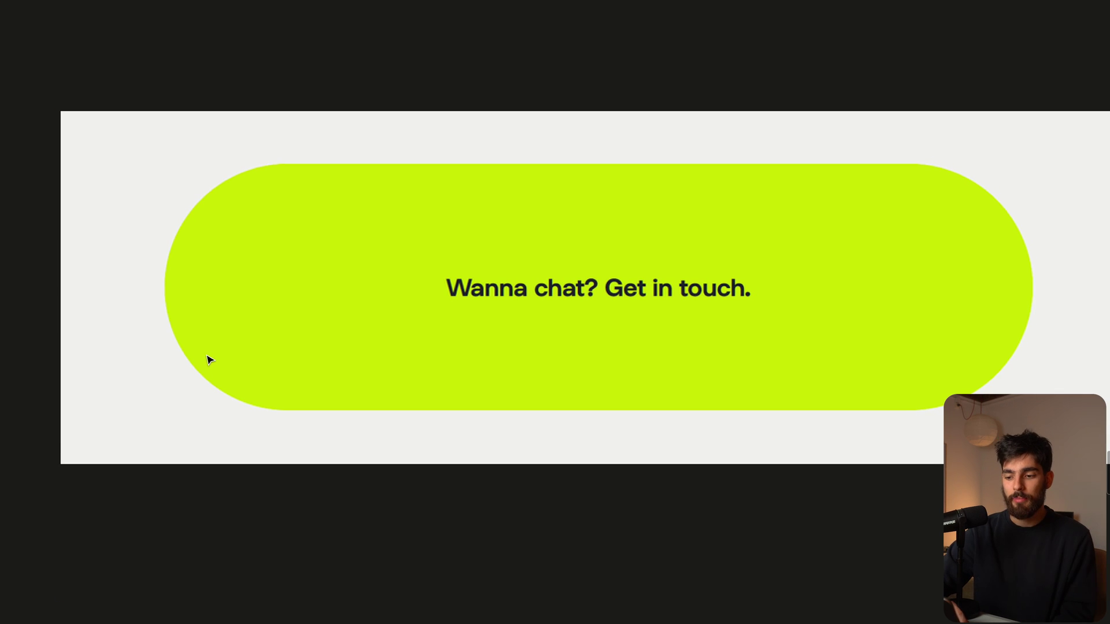
pyautogui.hscroll(2, 209, 360)
pyautogui.scroll(-1, 209, 360)
pyautogui.scroll(3, 209, 359)
pyautogui.hscroll(1, 209, 360)
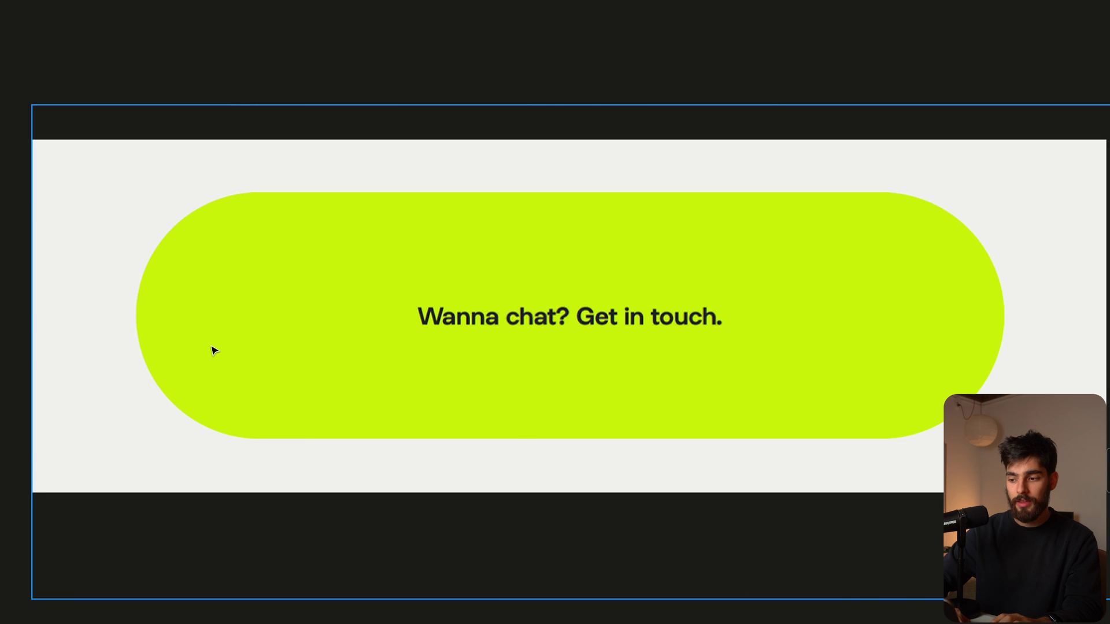
pyautogui.scroll(2, 212, 350)
pyautogui.scroll(3, 214, 349)
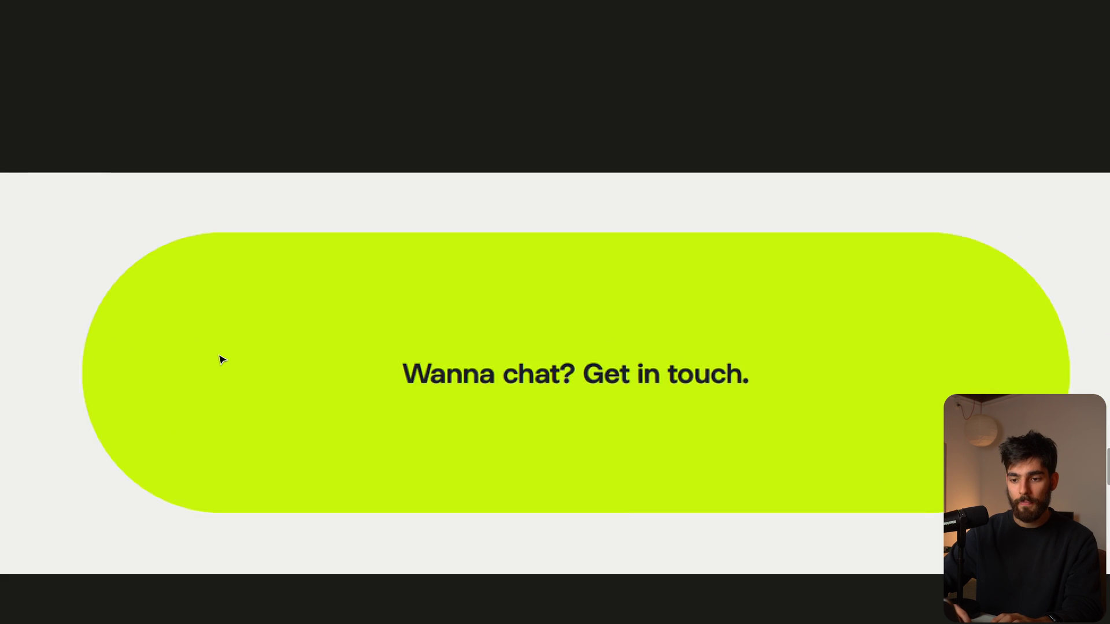
pyautogui.scroll(-2, 221, 360)
pyautogui.hscroll(-1, 220, 360)
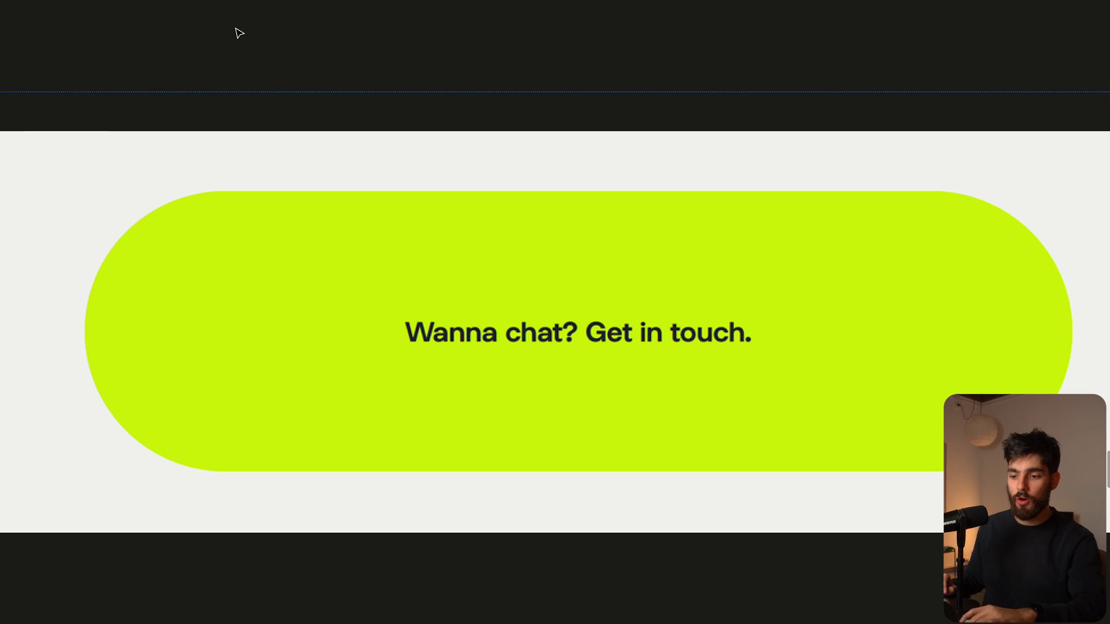
pyautogui.hscroll(10, 240, 33)
pyautogui.hscroll(2, 239, 33)
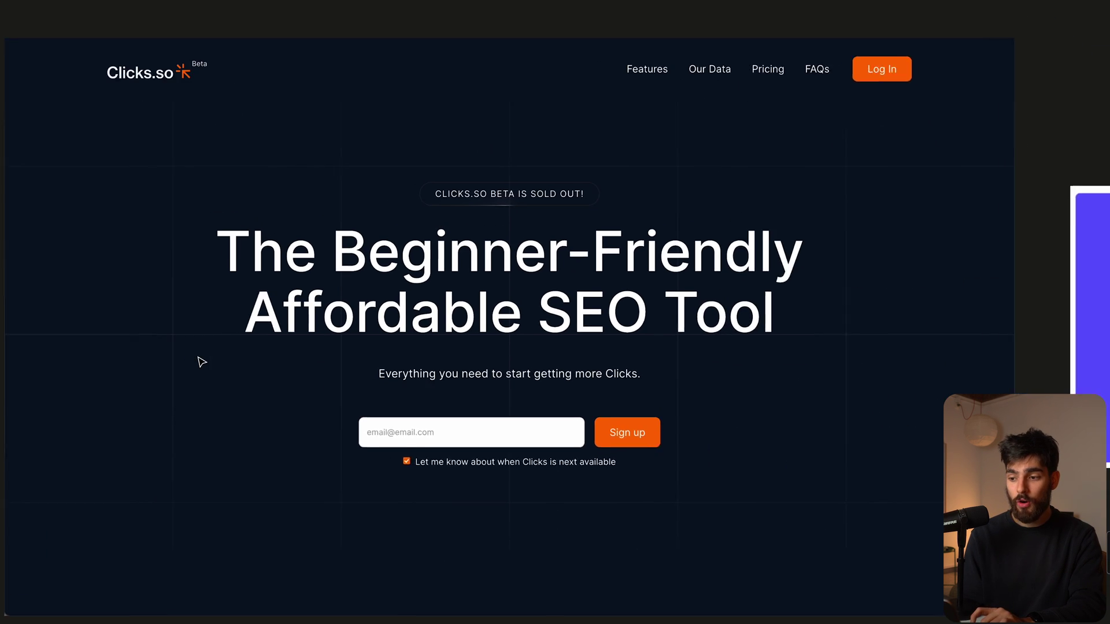
pyautogui.scroll(-1, 344, 265)
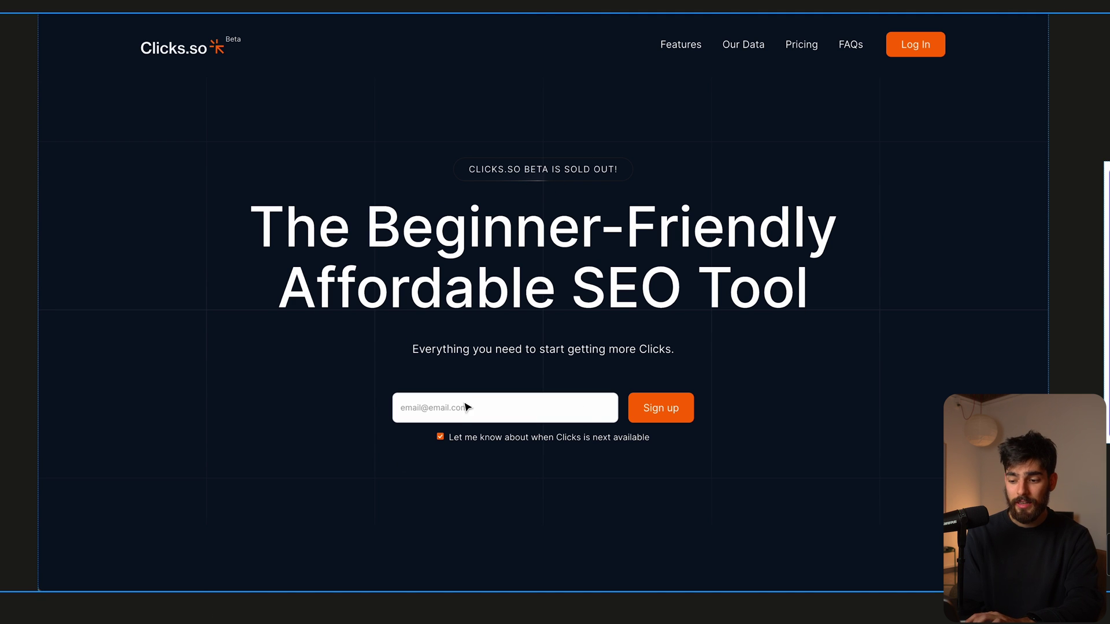
pyautogui.hscroll(-15, 455, 407)
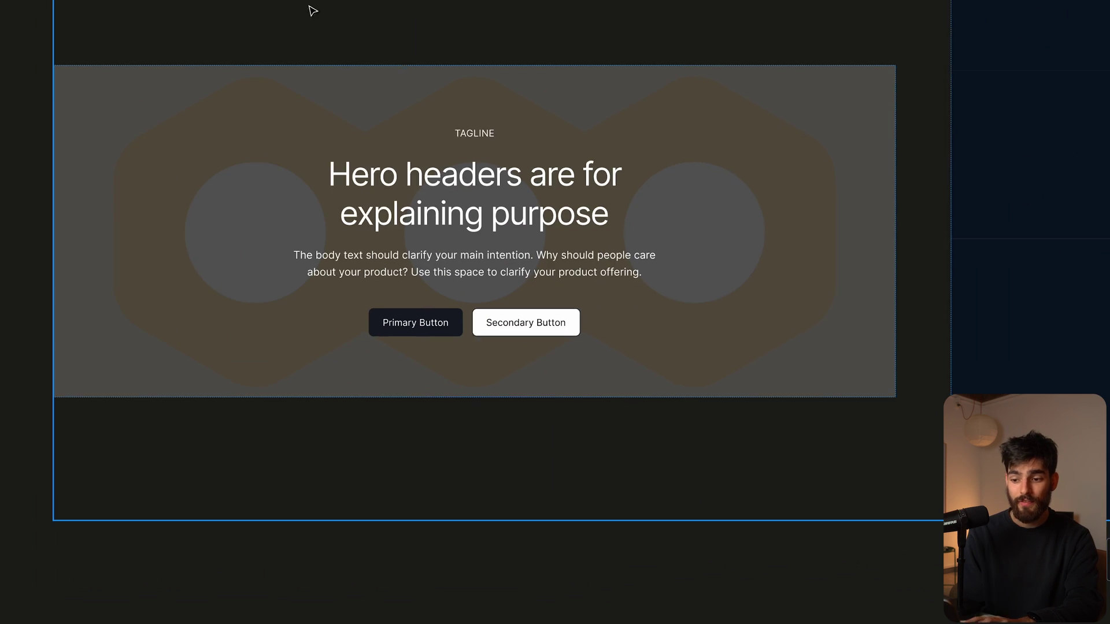
pyautogui.hscroll(20, 279, 381)
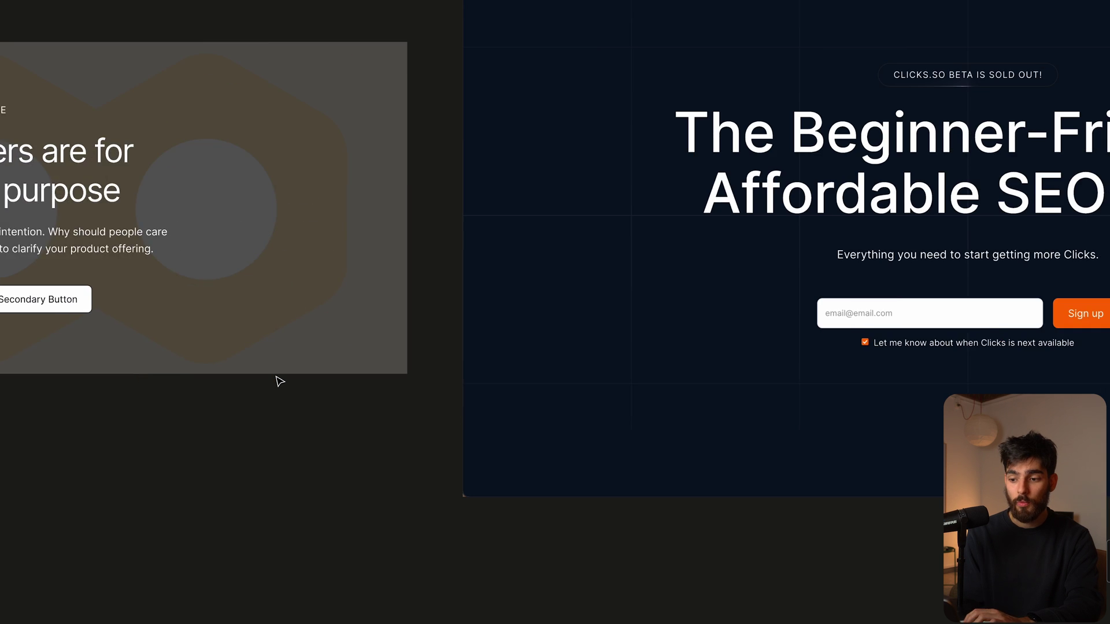
pyautogui.scroll(5, 554, 231)
pyautogui.scroll(-5, 554, 232)
pyautogui.scroll(2, 544, 191)
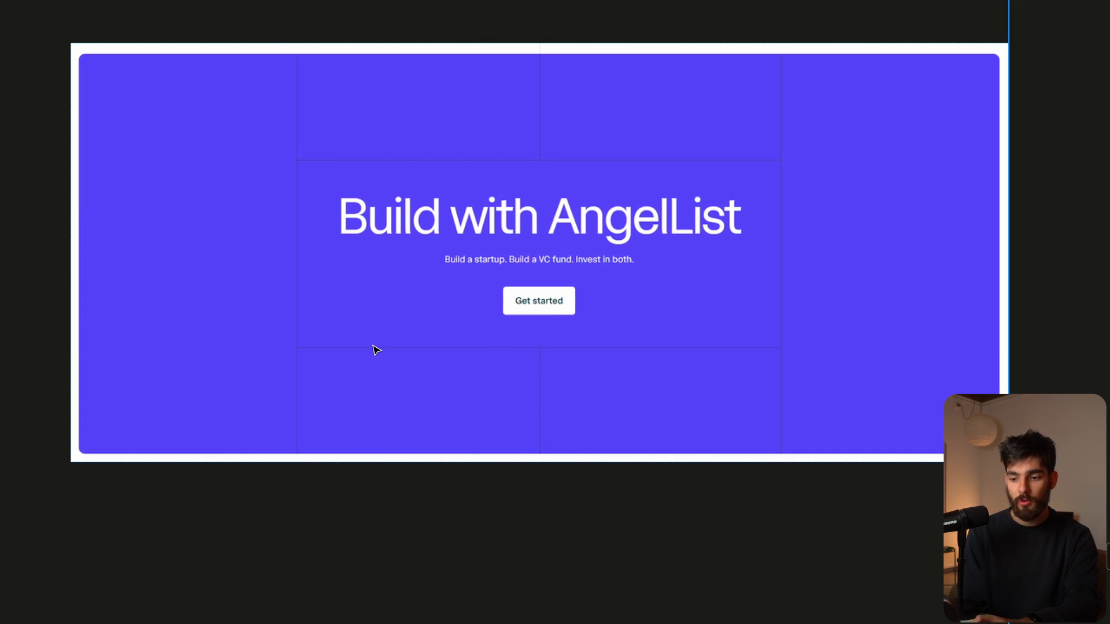
pyautogui.scroll(1, 376, 350)
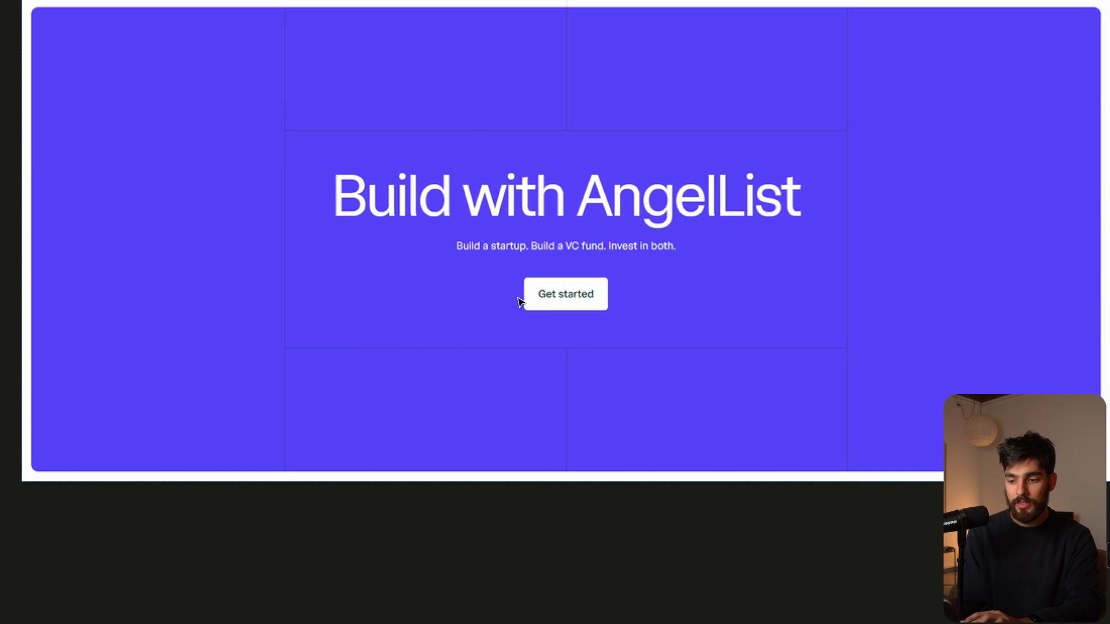
pyautogui.scroll(-3, 443, 221)
pyautogui.scroll(3, 644, 231)
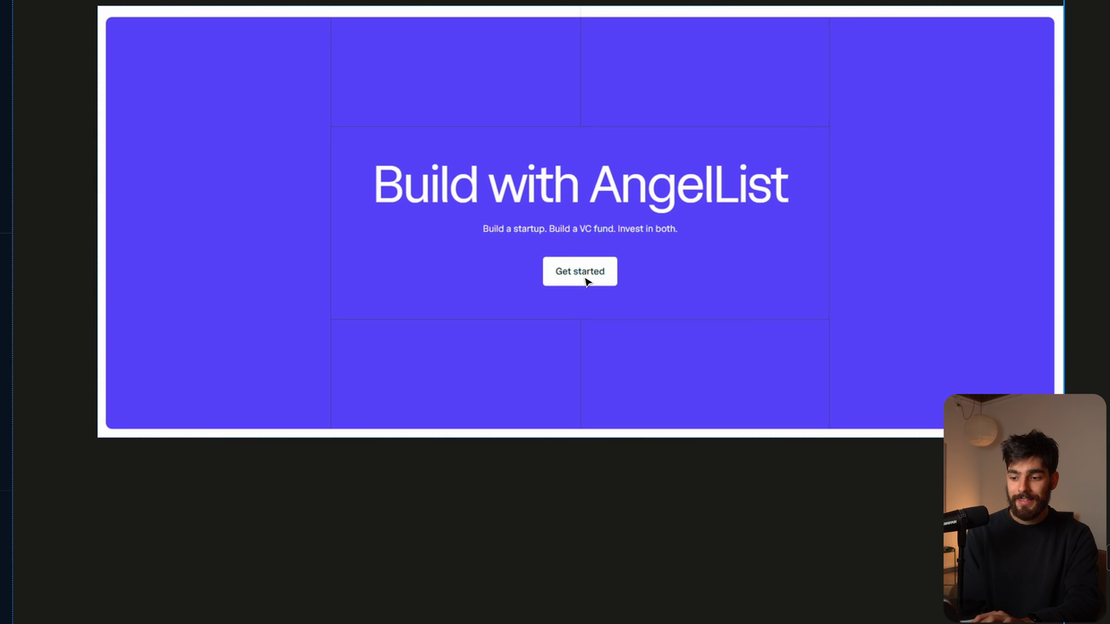
pyautogui.scroll(-3, 496, 207)
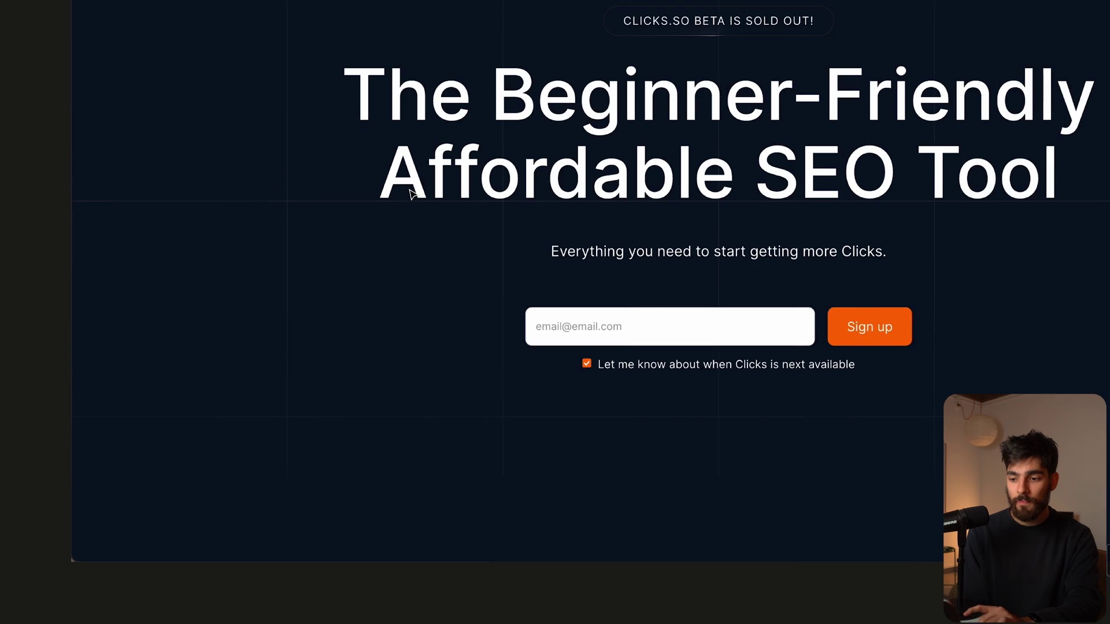
pyautogui.scroll(-5, 412, 194)
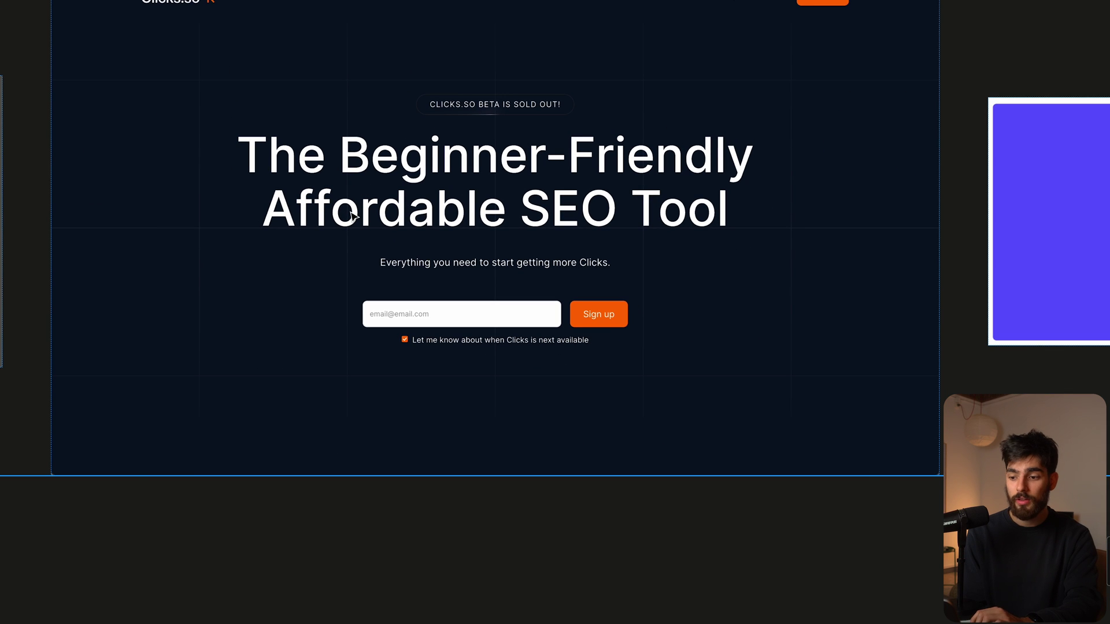
pyautogui.scroll(-2, 351, 215)
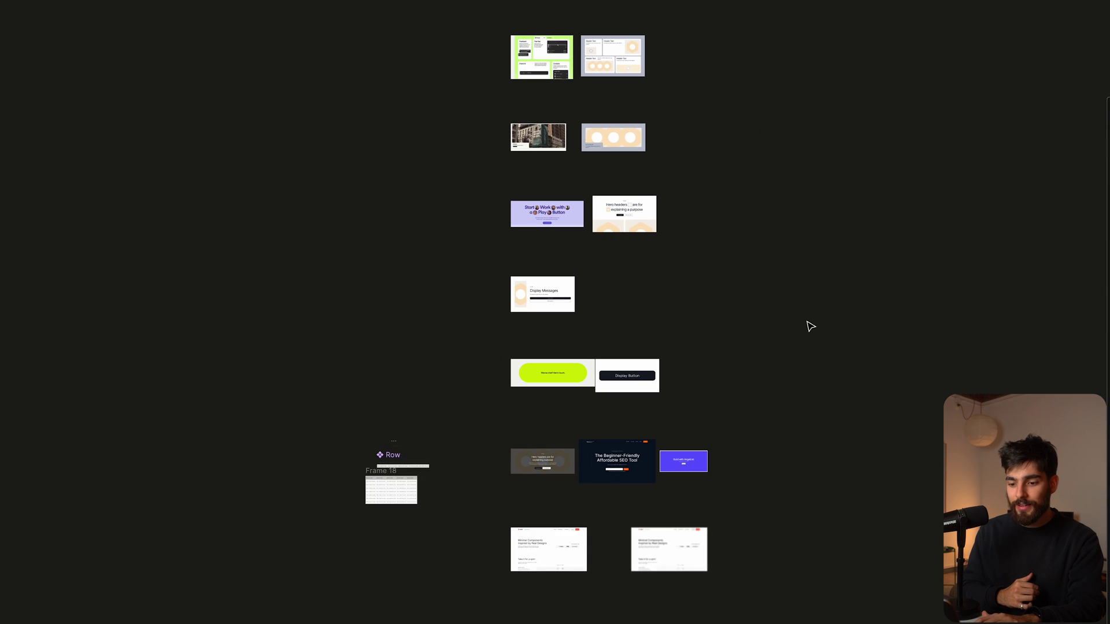
pyautogui.moveTo(418, 549); pyautogui.dragTo(452, 571)
pyautogui.hscroll(5, 454, 573)
pyautogui.scroll(3, 339, 498)
pyautogui.hscroll(-2, 339, 497)
pyautogui.scroll(5, 498, 1)
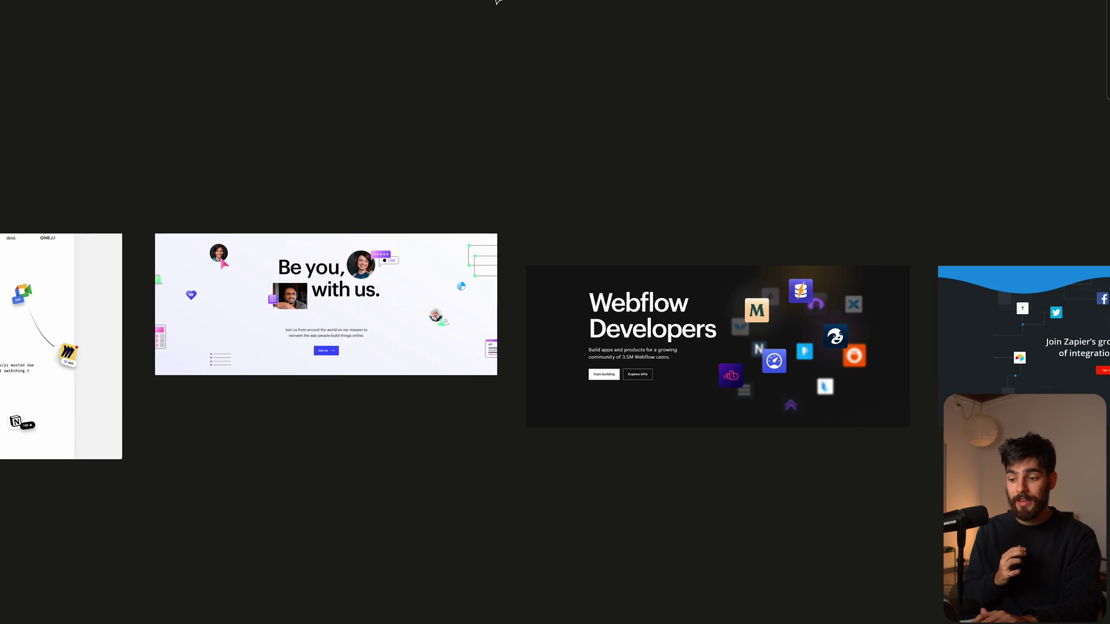
pyautogui.scroll(-10, 497, 1)
pyautogui.scroll(-5, 543, 295)
pyautogui.scroll(-4, 543, 295)
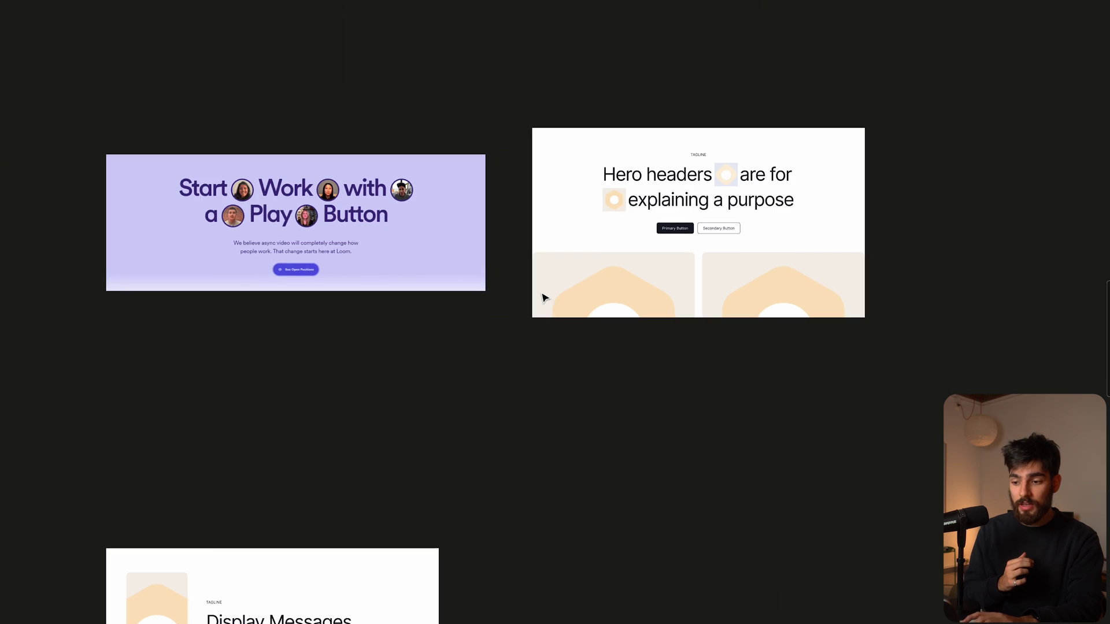
pyautogui.scroll(6, 265, 181)
pyautogui.hscroll(-3, 261, 196)
pyautogui.scroll(1, 262, 196)
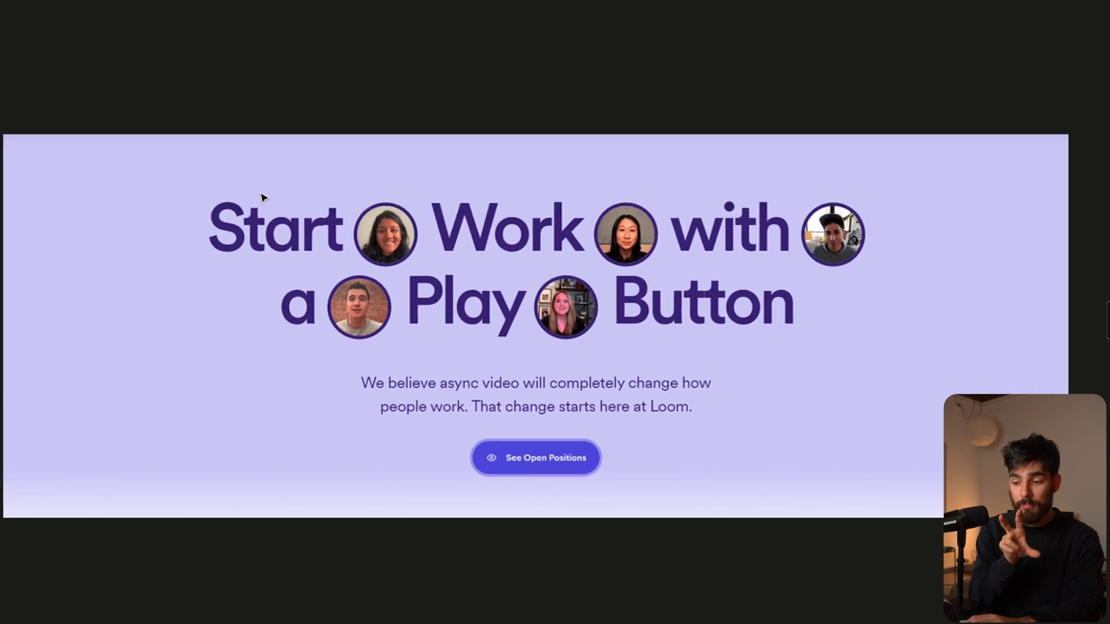